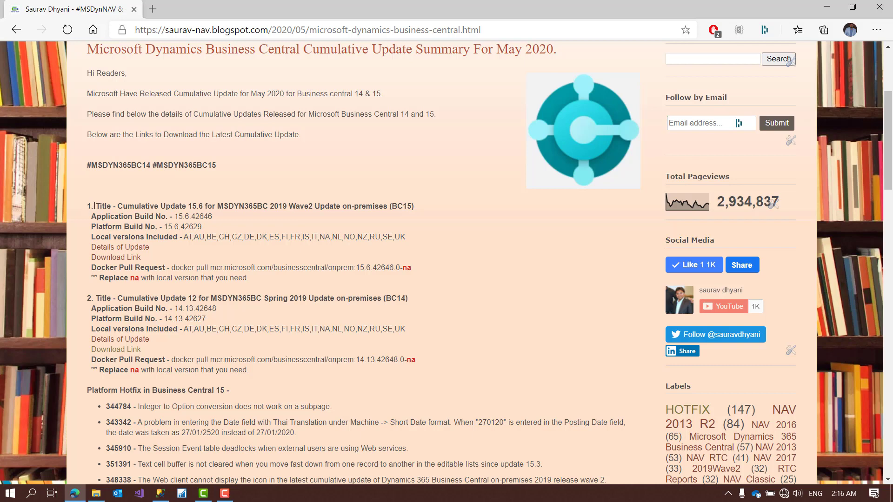
- Review the build numbers and included local versions of Cumulative Update 15.6 for BC15 in the blog post
left_click_drag(87, 206, 218, 239)
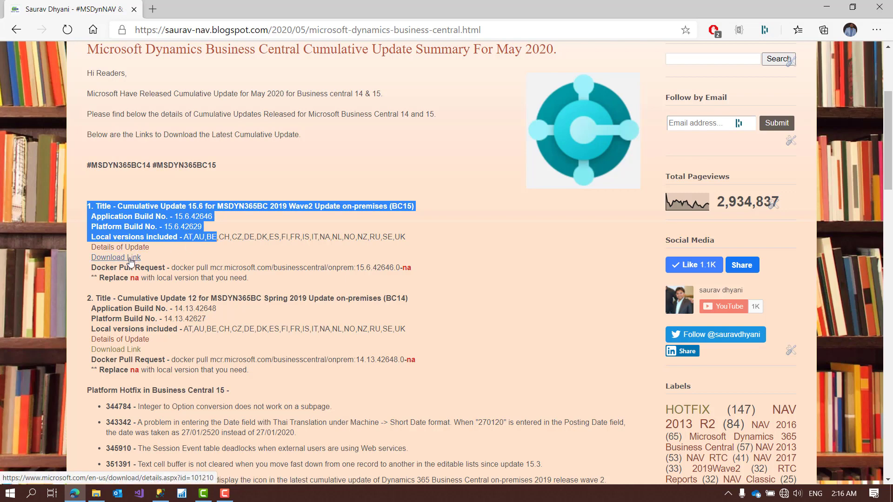
triple_click(231, 235)
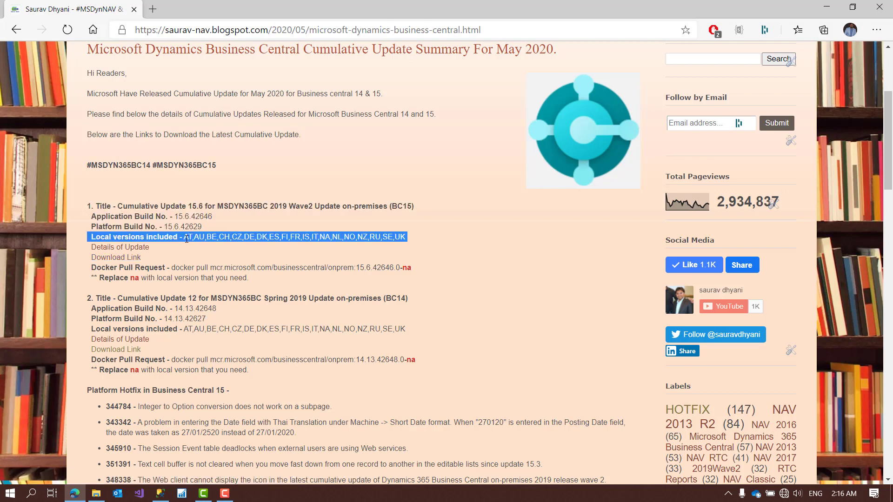
left_click_drag(184, 237, 418, 241)
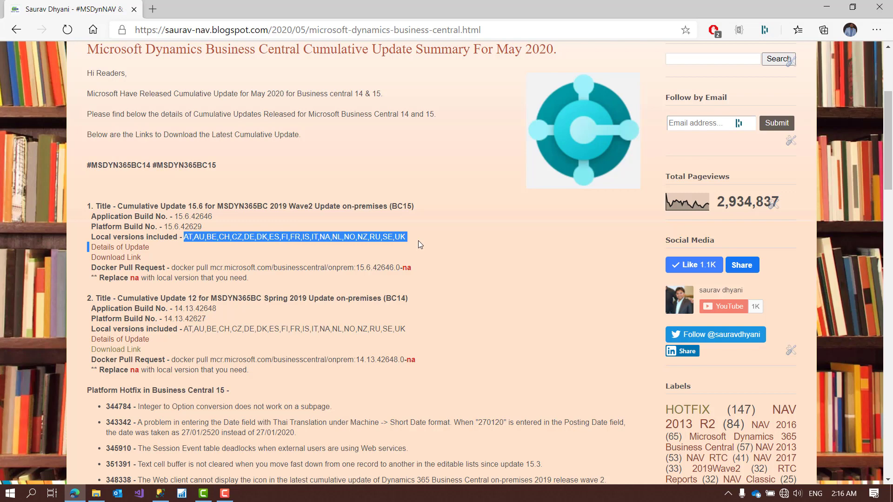
left_click(827, 9)
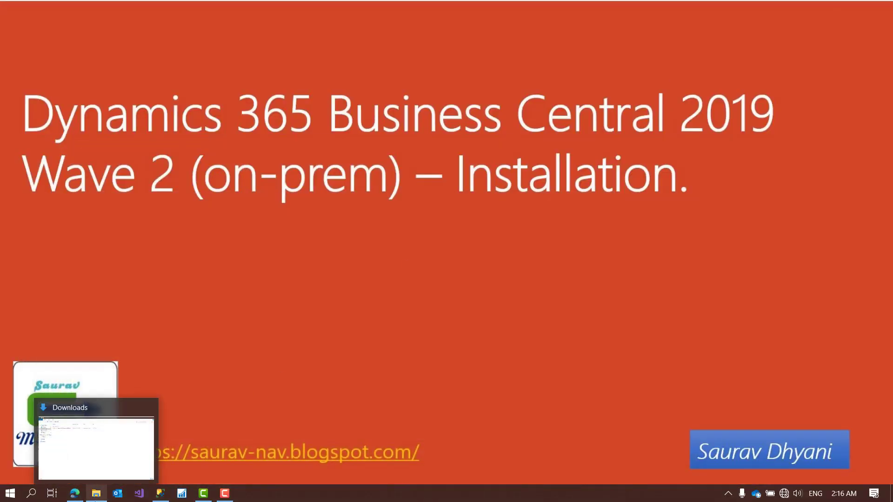
- Switch to File Explorer and check the full name of the BC 15 Update 15.6 archive in Downloads
left_click(96, 494)
left_click(199, 93)
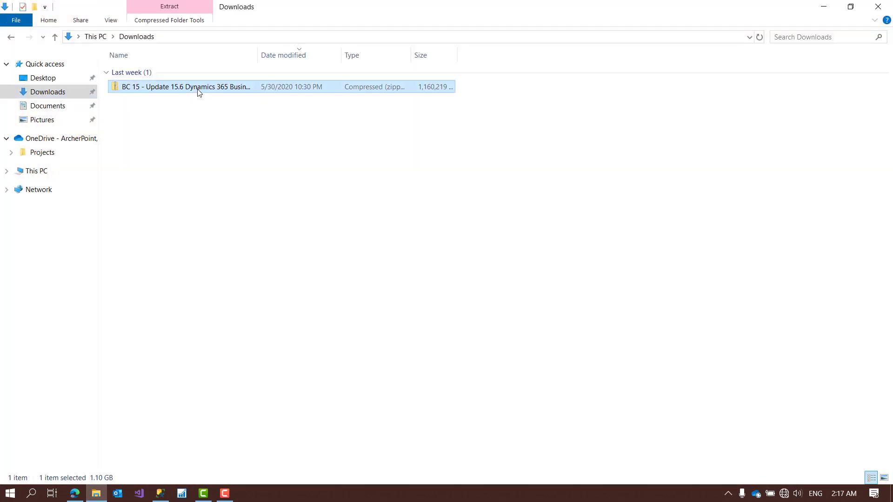
double_click(258, 52)
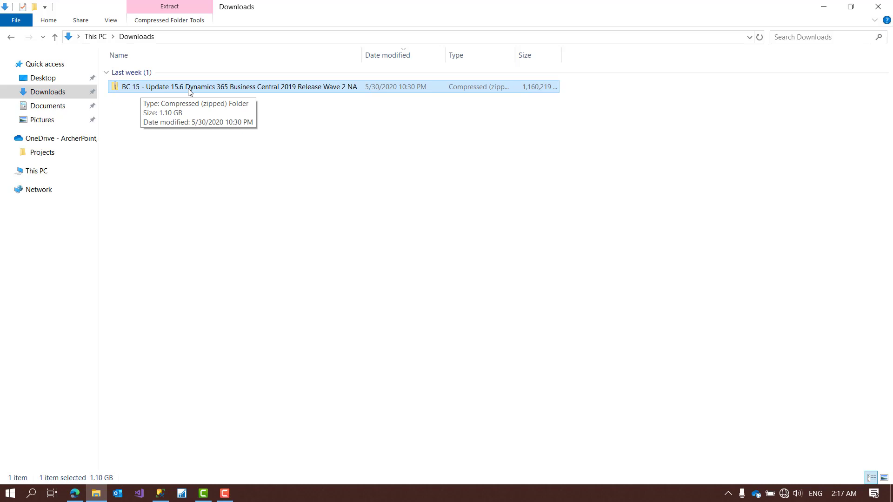
left_click(876, 6)
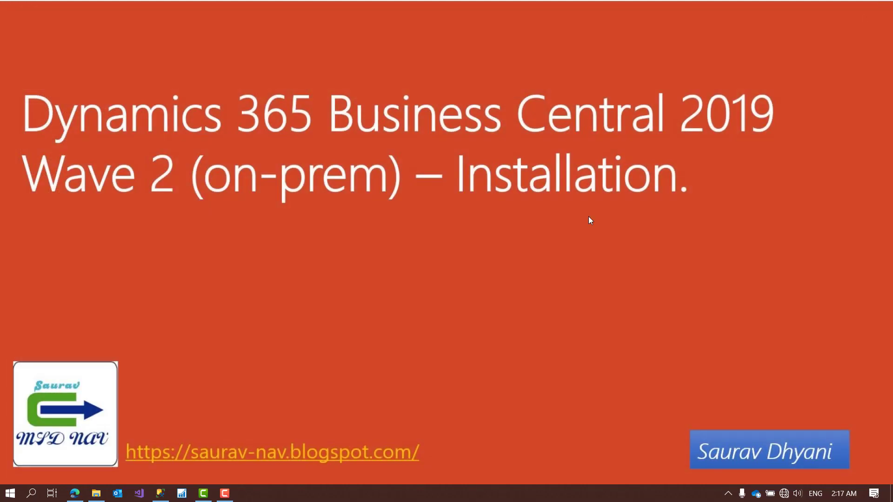
- Bring up the extracted D:\Update 15.6 folder, check its path and select the setup application in it
left_click(96, 497)
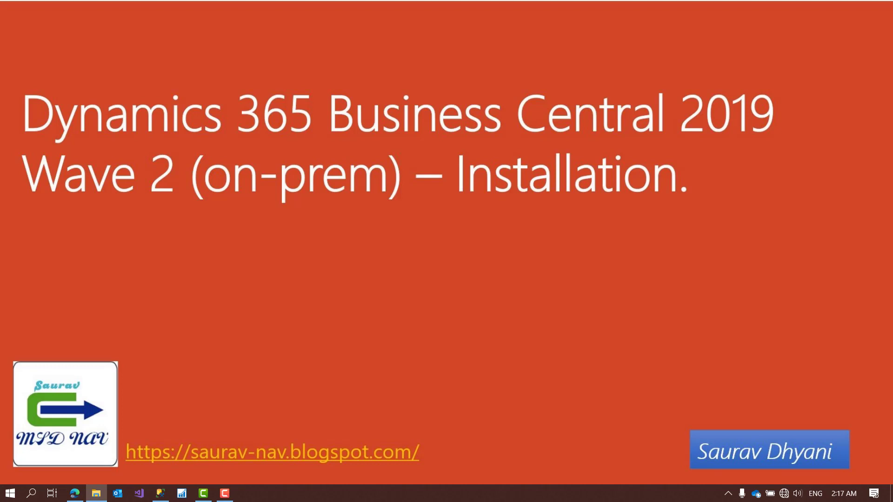
key("alt+Tab")
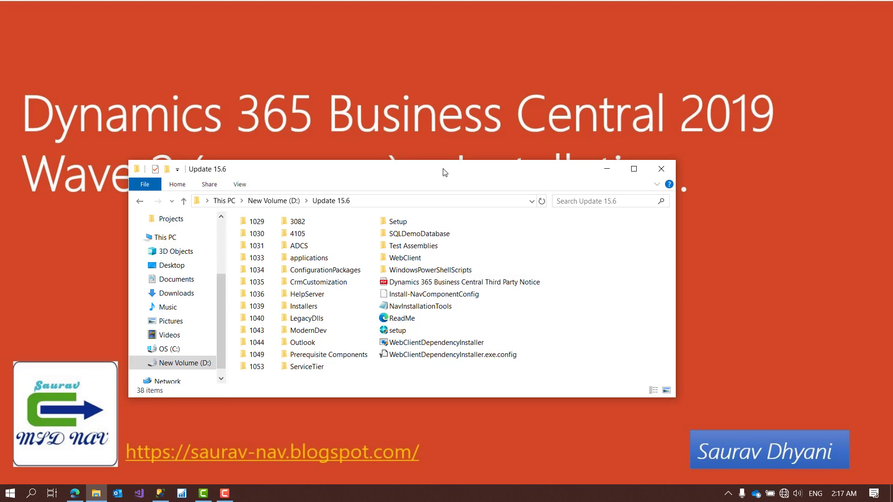
left_click_drag(444, 172, 495, 217)
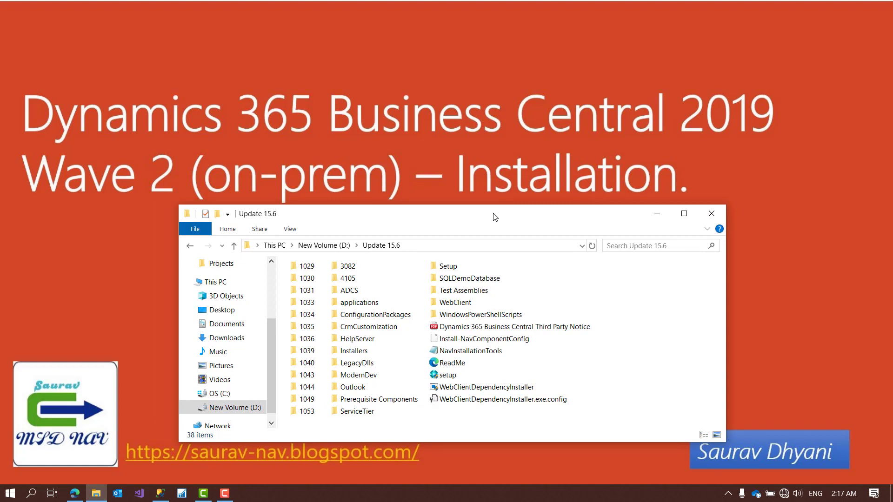
left_click(458, 249)
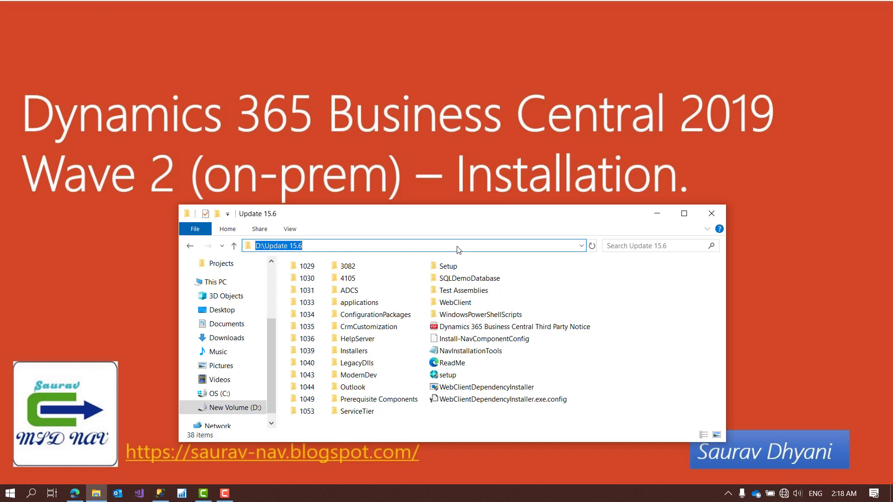
left_click(622, 323)
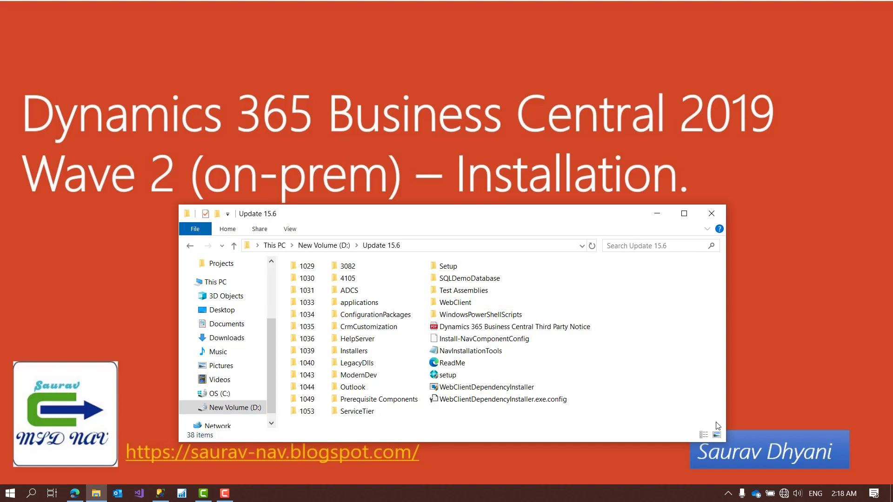
left_click(458, 249)
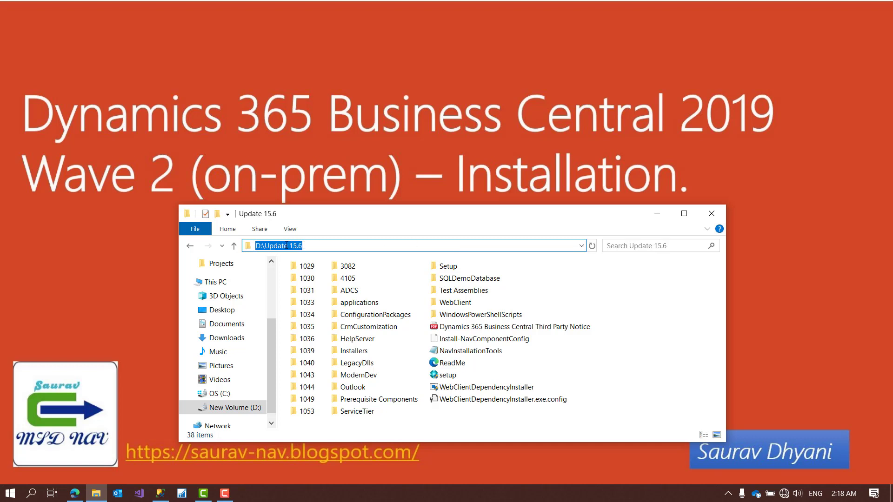
left_click(616, 400)
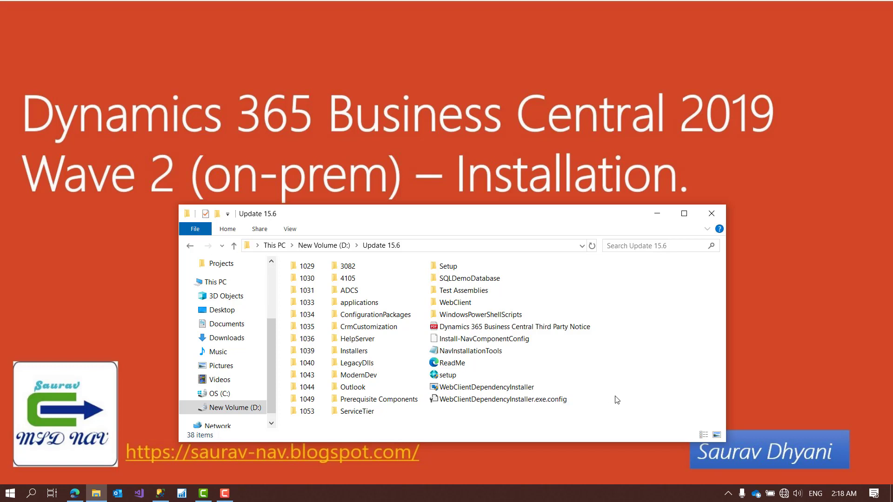
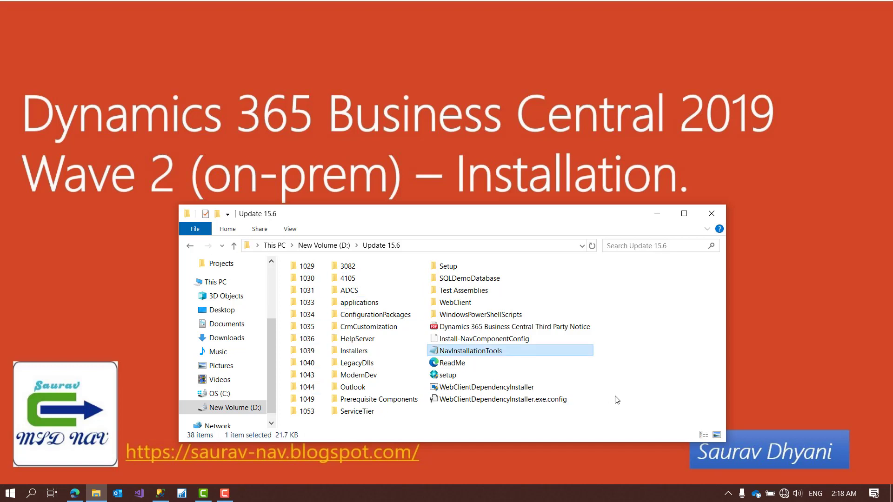
key("Down")
key("Down")
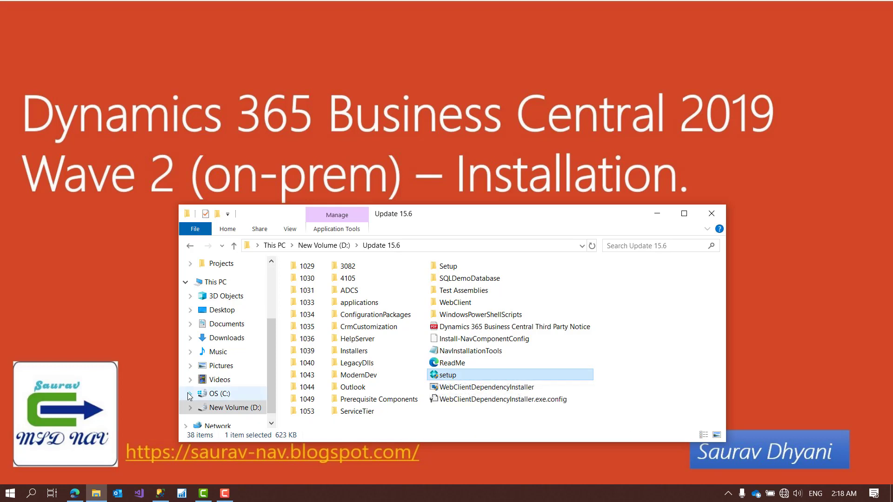
- Open Business Central Administration for version 14 and examine the configuration sections and ports of the BC140 server instance
left_click(21, 498)
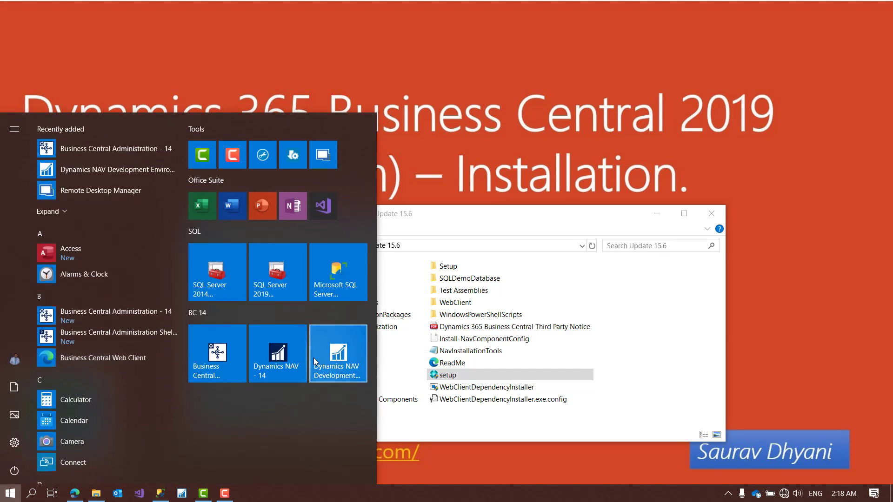
left_click(212, 371)
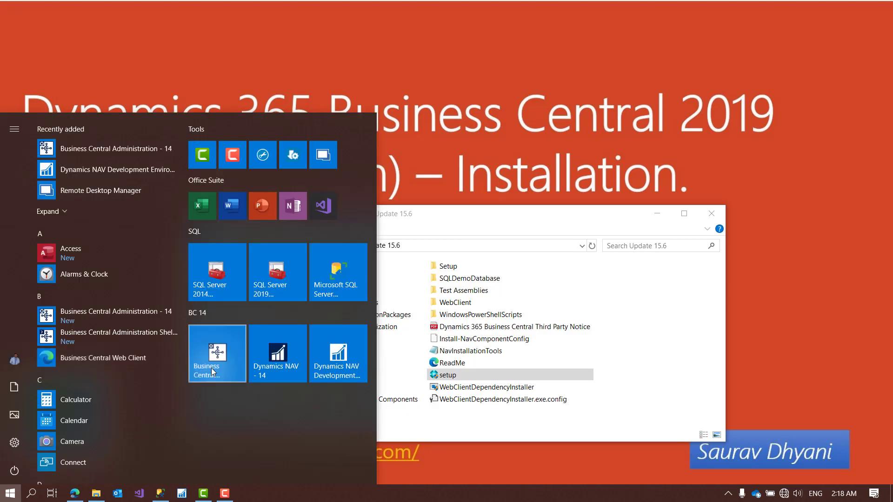
left_click(211, 367)
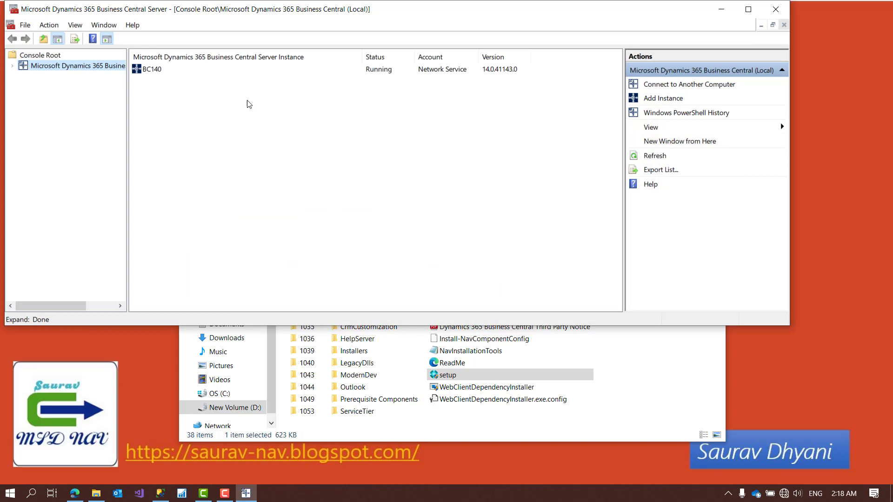
left_click(14, 66)
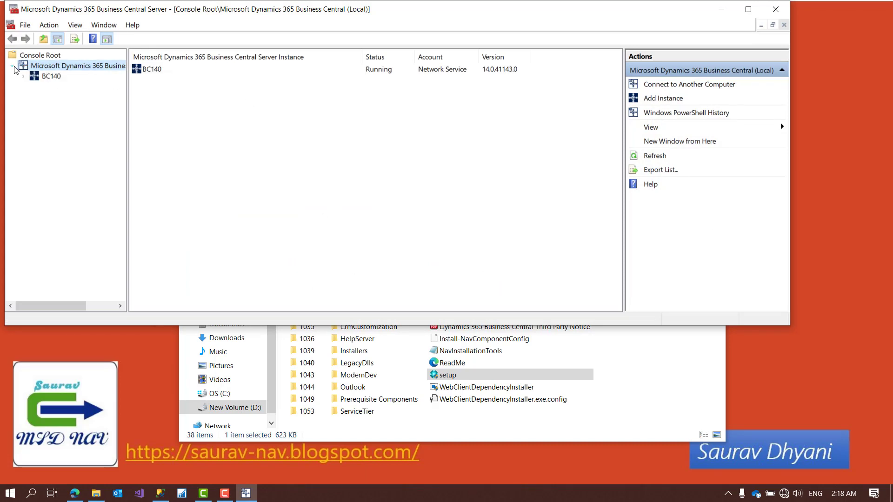
left_click(52, 79)
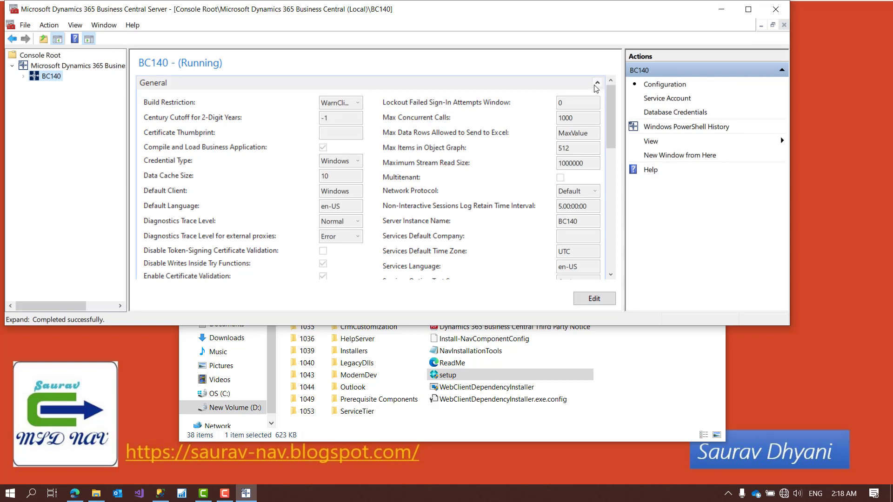
left_click(598, 83)
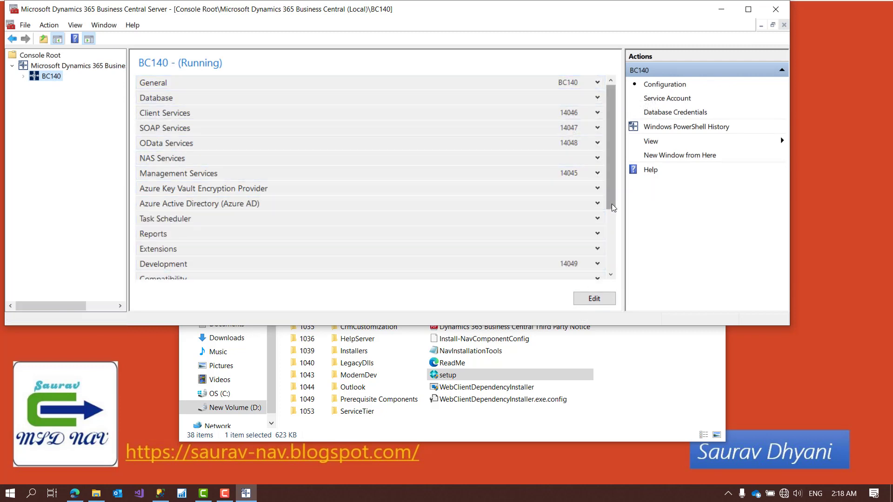
scroll(613, 208, "down", 3)
scroll(613, 208, "up", 3)
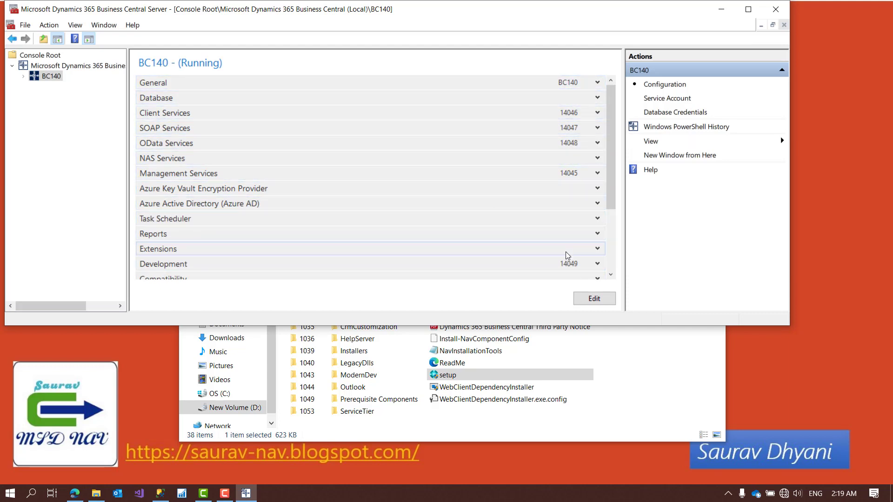
left_click(720, 10)
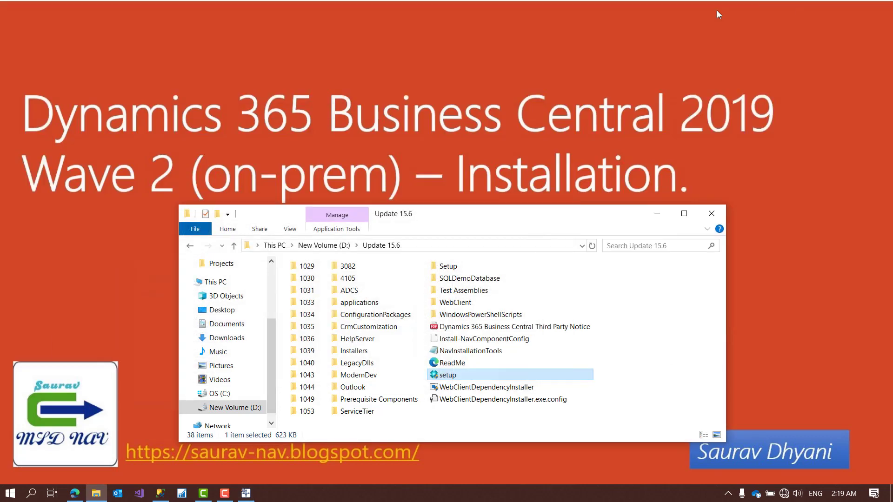
- Run the setup application from the Update 15.6 folder as administrator and accept the Microsoft Software License Terms
right_click(448, 378)
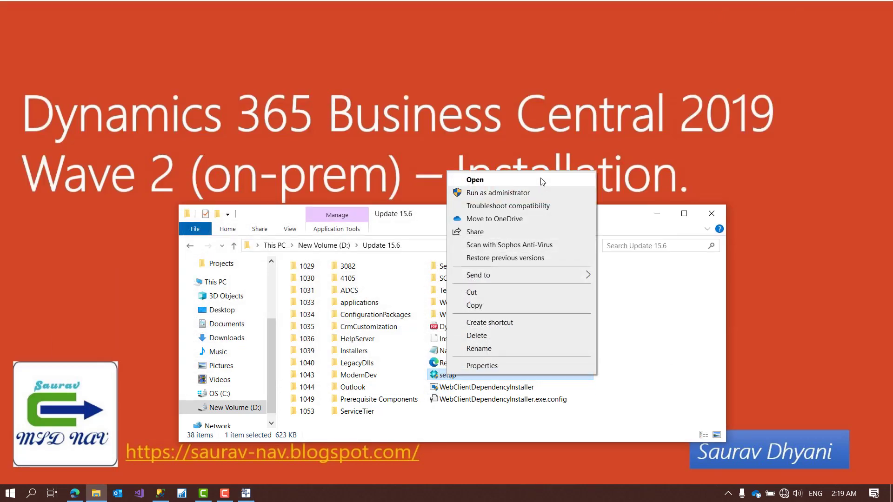
left_click(528, 193)
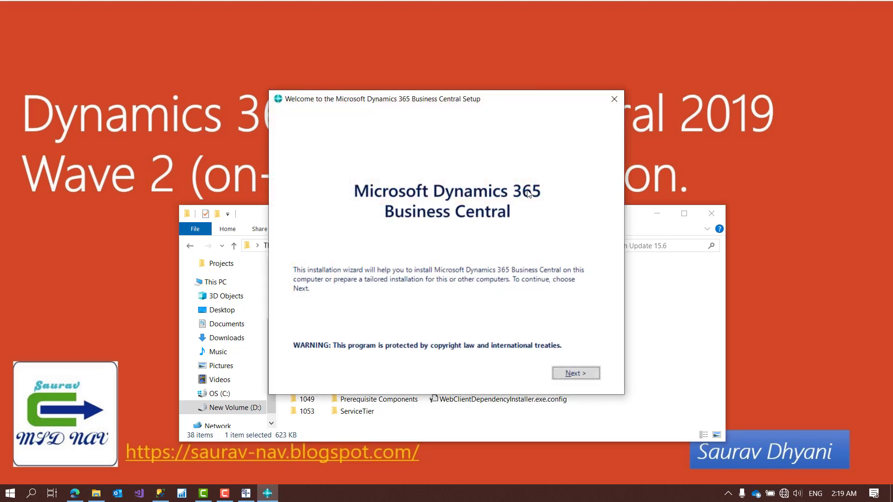
left_click(575, 374)
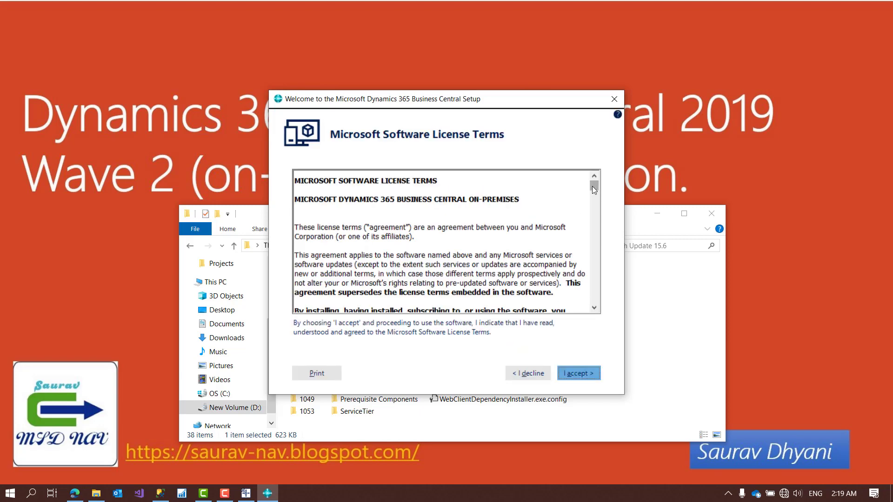
left_click_drag(592, 186, 594, 300)
left_click(579, 373)
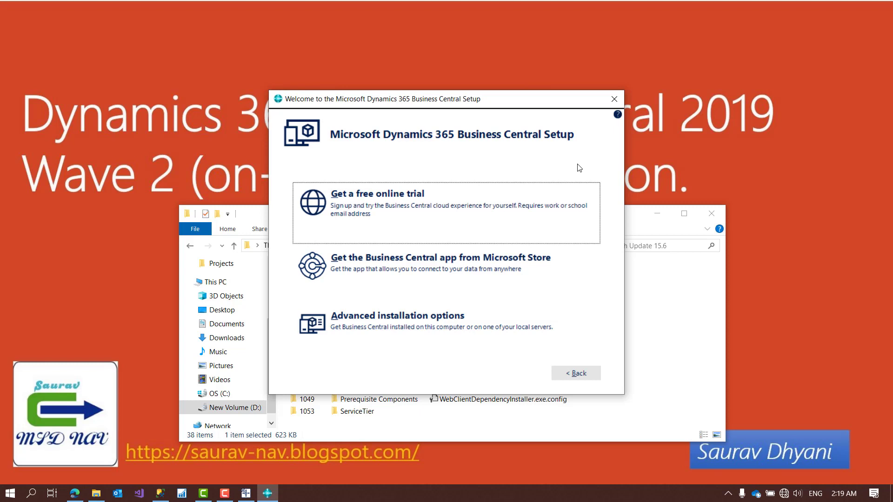
- Choose the advanced installation options in the setup wizard and clear the folder window out of the way
key("Down")
key("Up")
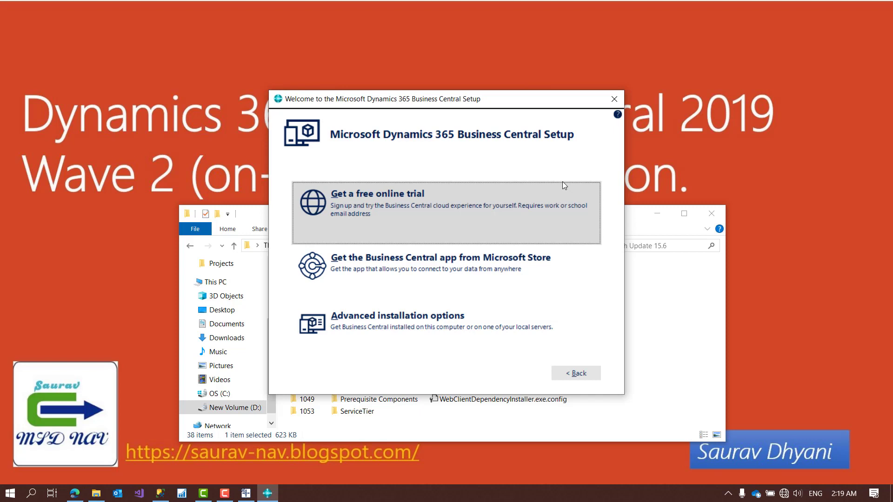
key("Tab")
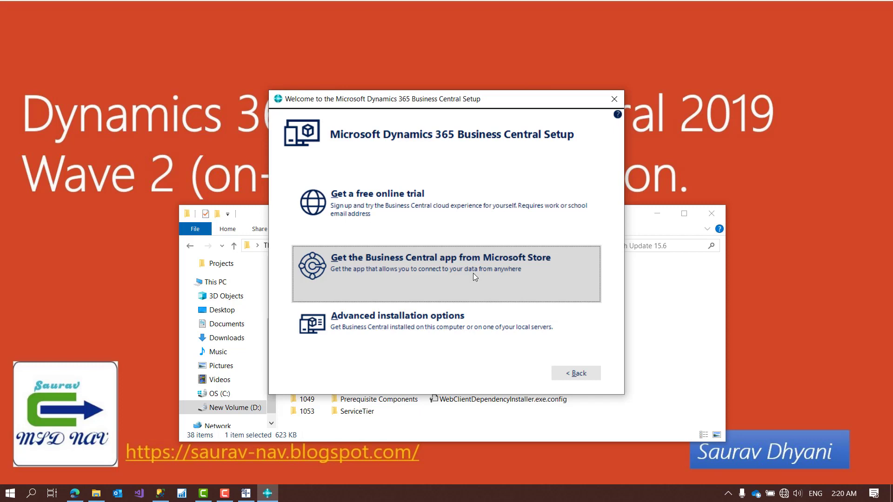
left_click(454, 328)
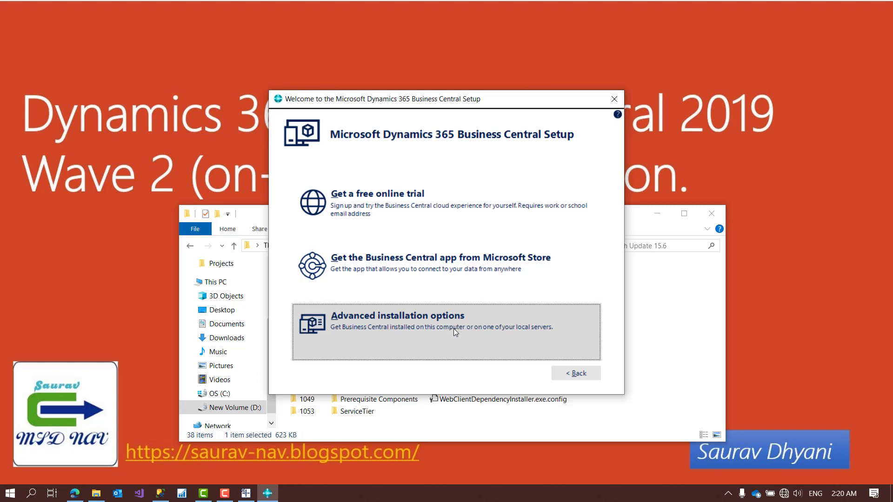
left_click(654, 217)
left_click(656, 215)
left_click(454, 346)
left_click_drag(536, 101, 545, 186)
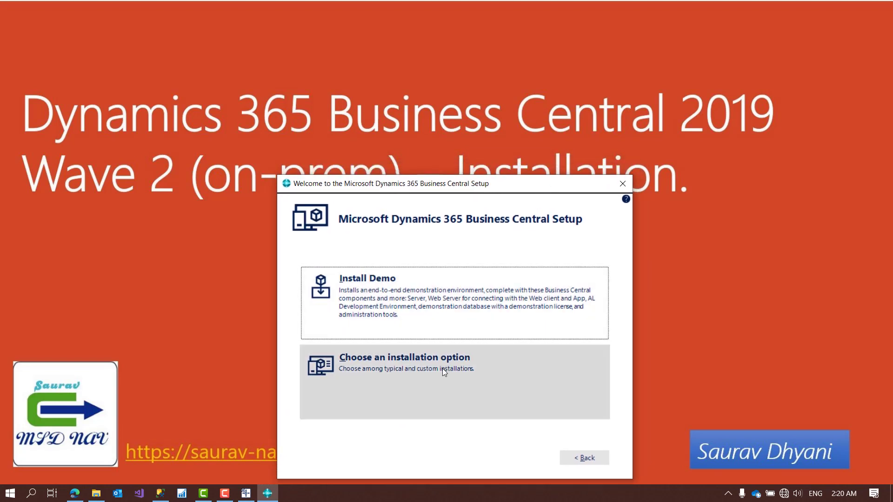
- Open the Install-NavComponentConfig file from the Update 15.6 folder in Notepad, examine its component and parameter entries, and return to the setup wizard
left_click(102, 495)
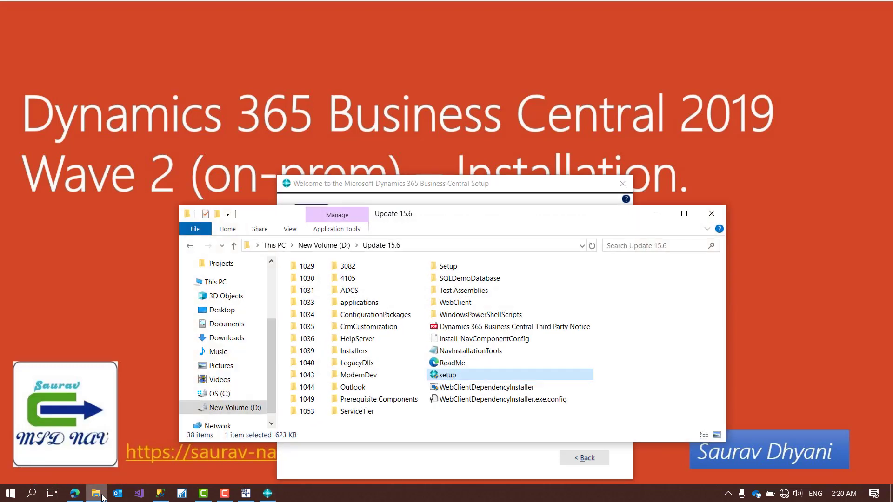
right_click(467, 345)
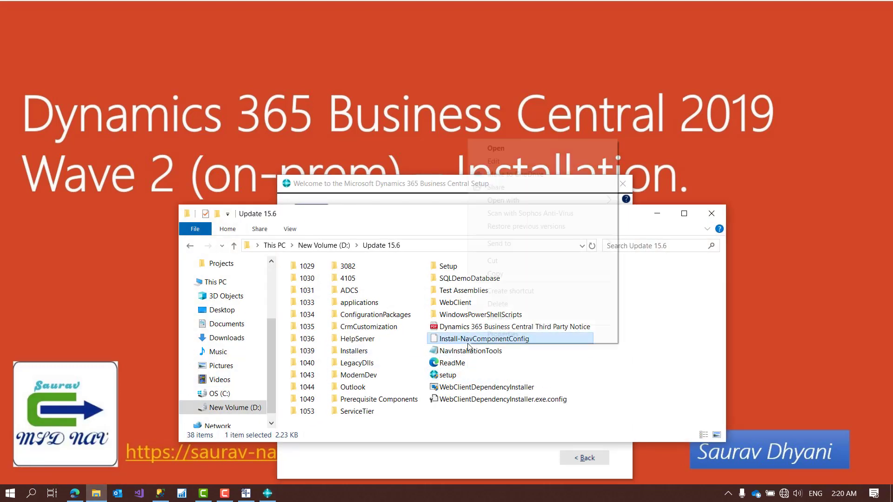
mouse_move(573, 201)
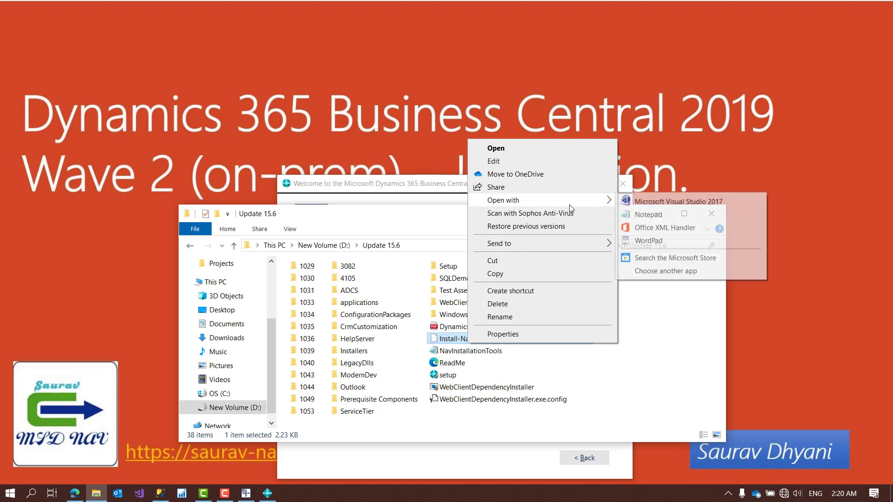
left_click(654, 217)
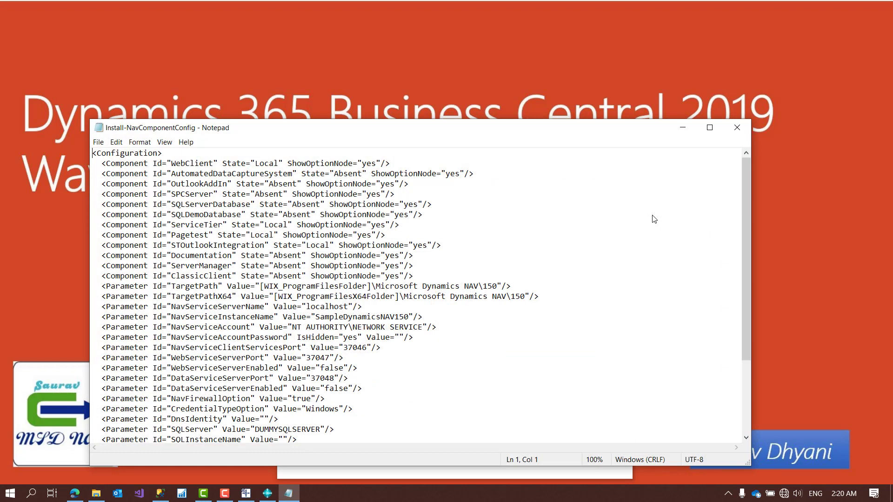
mouse_move(747, 180)
left_mouse_down()
mouse_move(741, 343)
mouse_move(746, 168)
left_mouse_up()
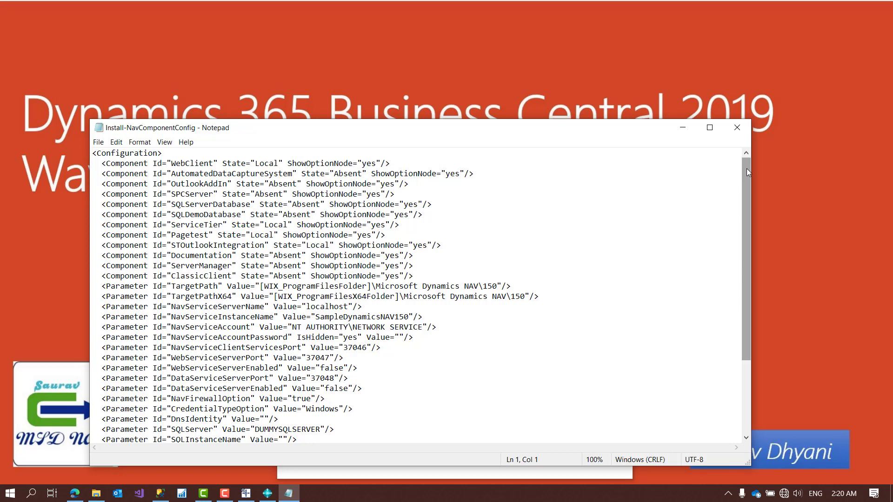
left_click(740, 129)
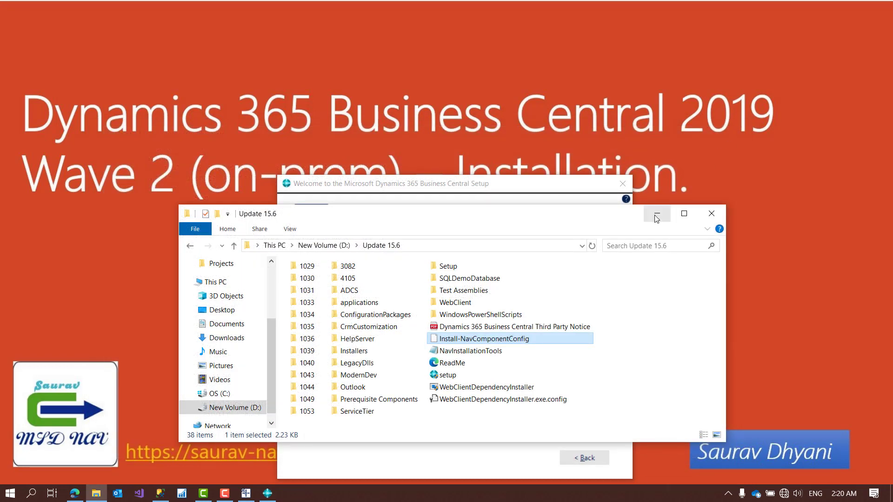
left_click(655, 216)
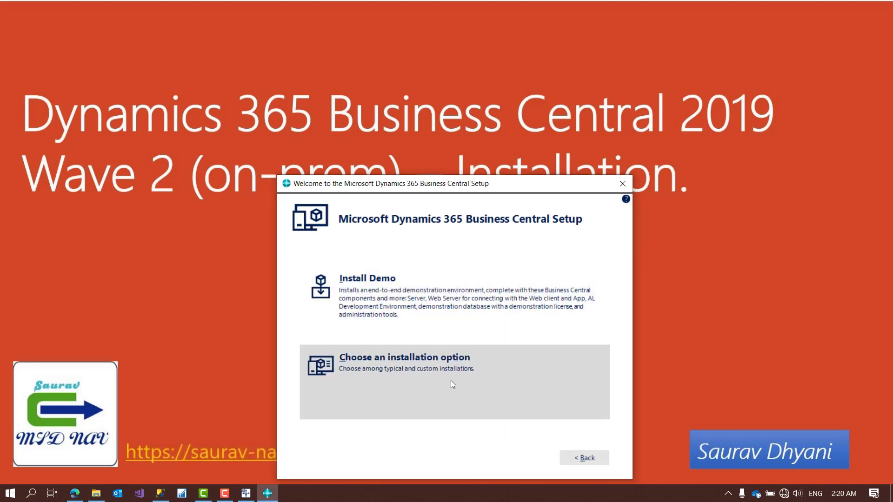
- Proceed to the typical and custom installation options, review each option's description, and choose to customize the Developer installation
left_click_drag(503, 192, 505, 152)
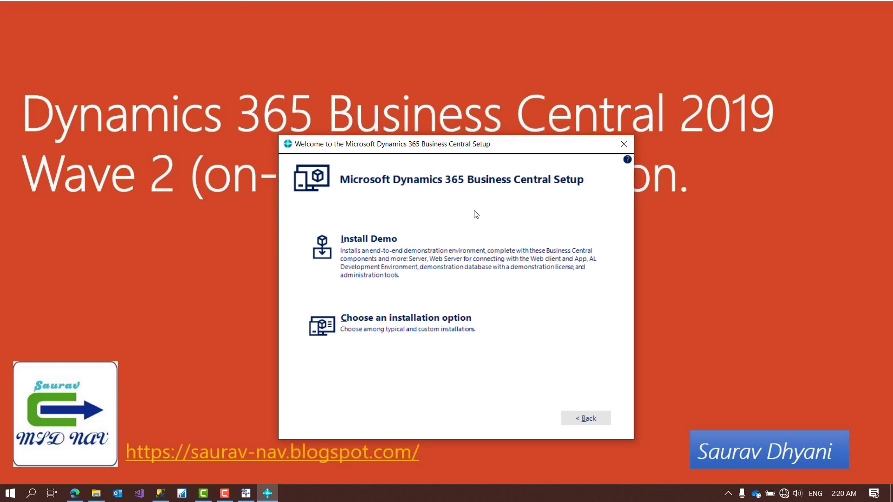
left_click(433, 331)
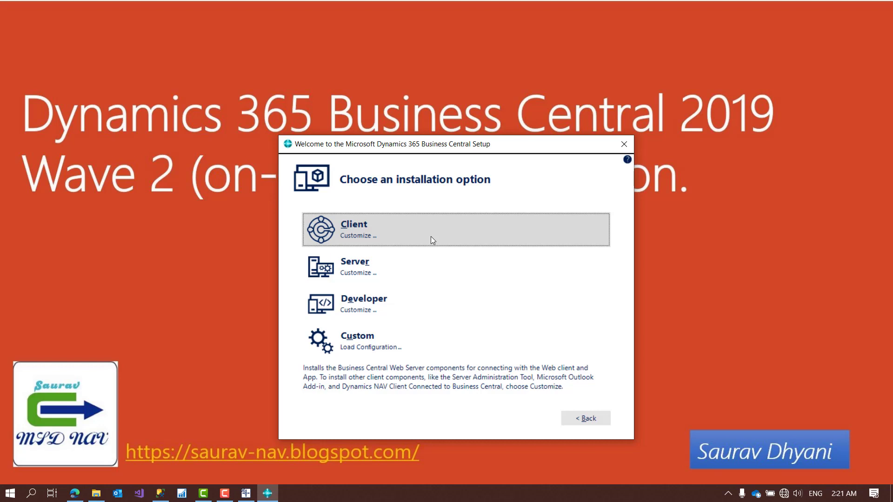
key("Down")
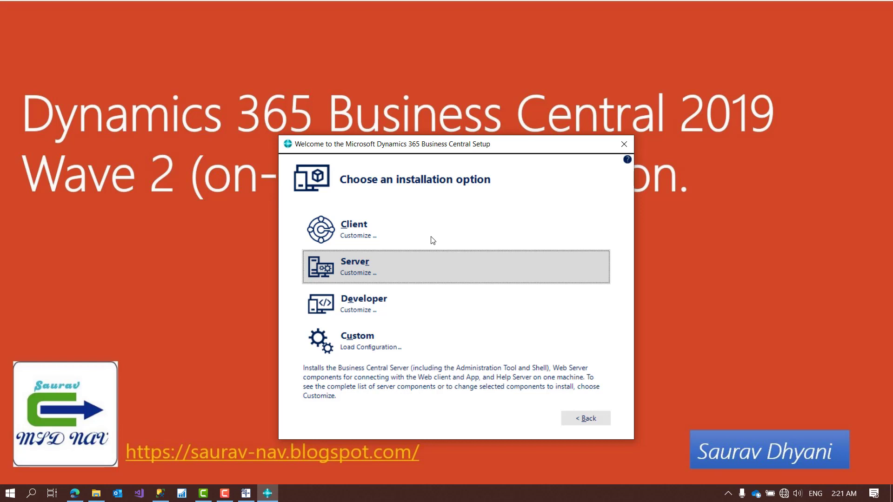
key("Down")
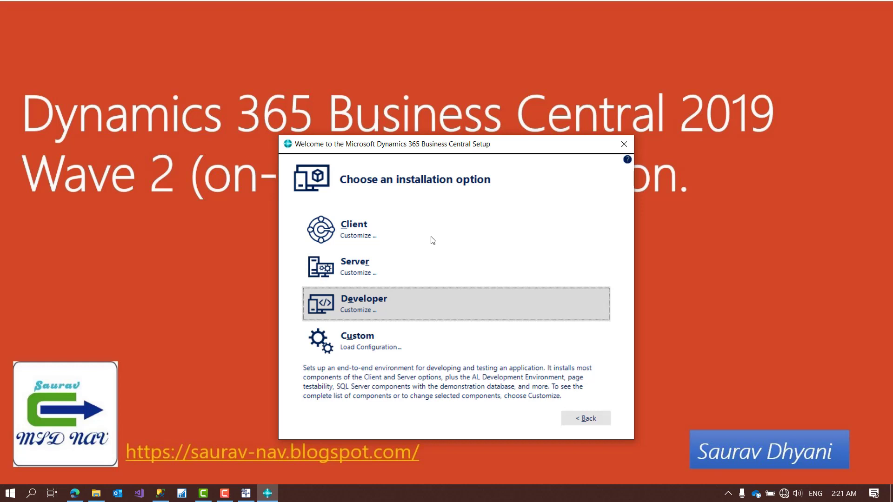
key("Down")
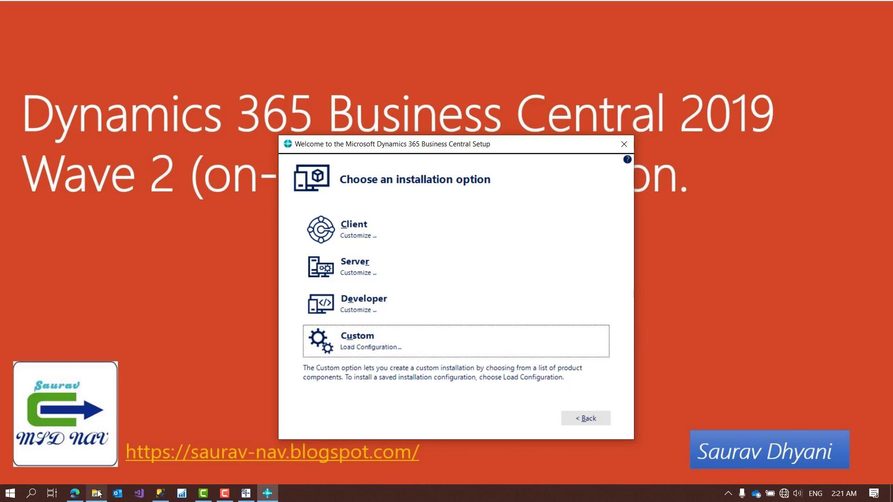
mouse_move(98, 494)
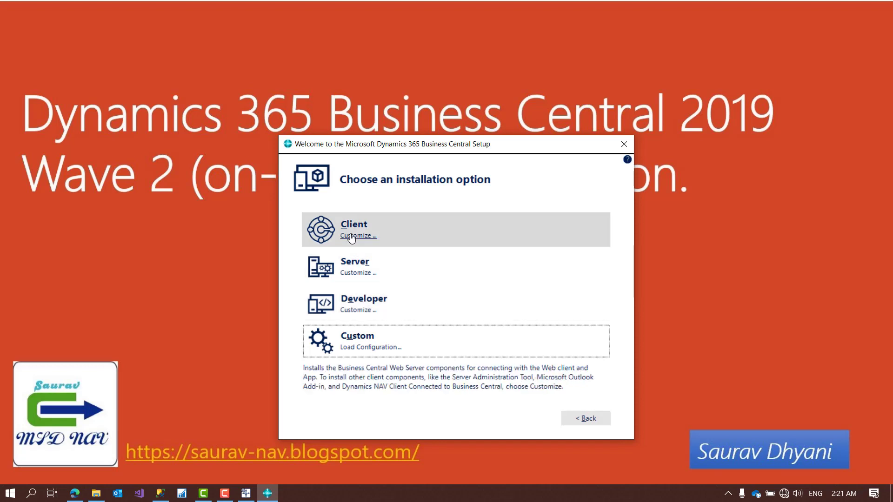
left_click(357, 311)
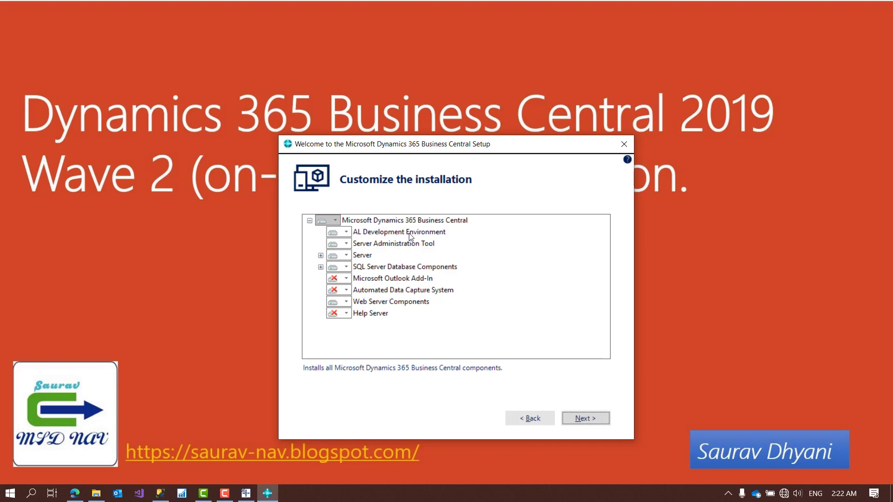
- Examine the AL Development Environment, Server Administration Tool, Server and SQL Server Database components, including Demo Database, checking the BC140 administration console alongside
left_click(410, 235)
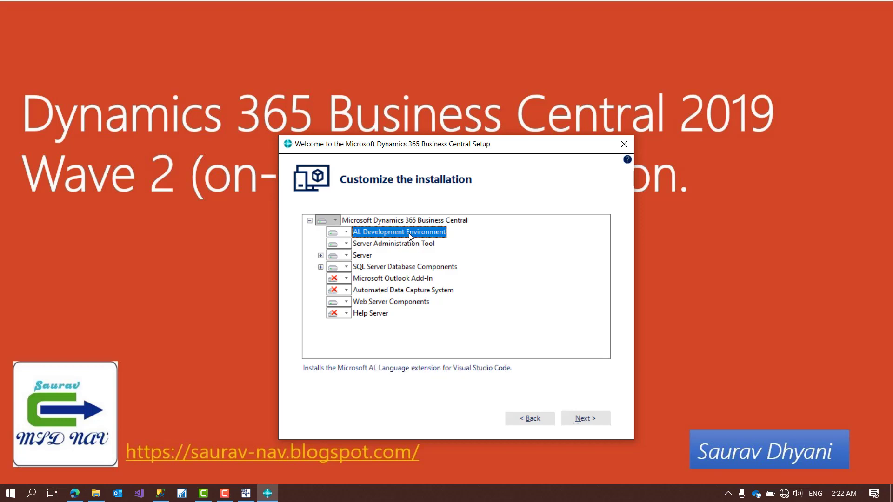
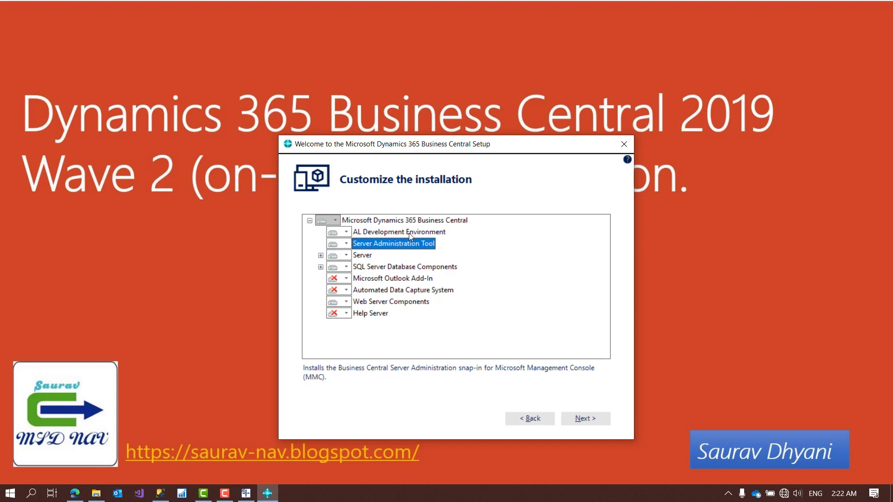
left_click(246, 493)
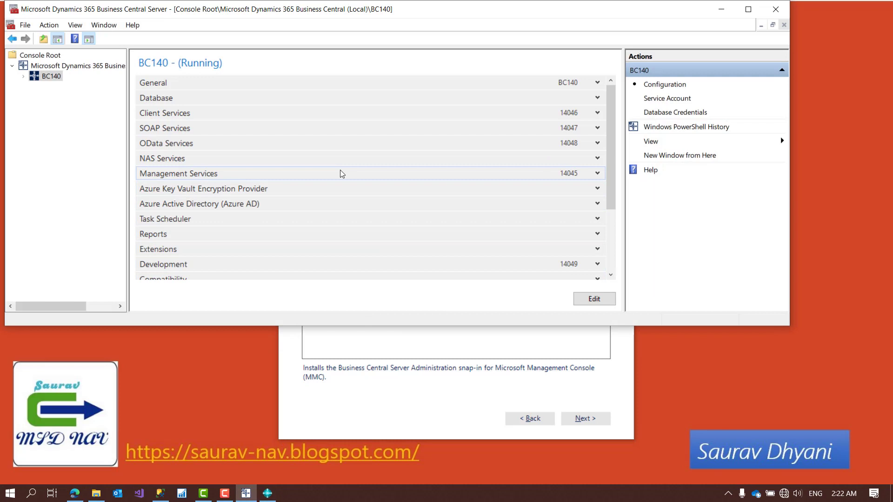
left_click(244, 494)
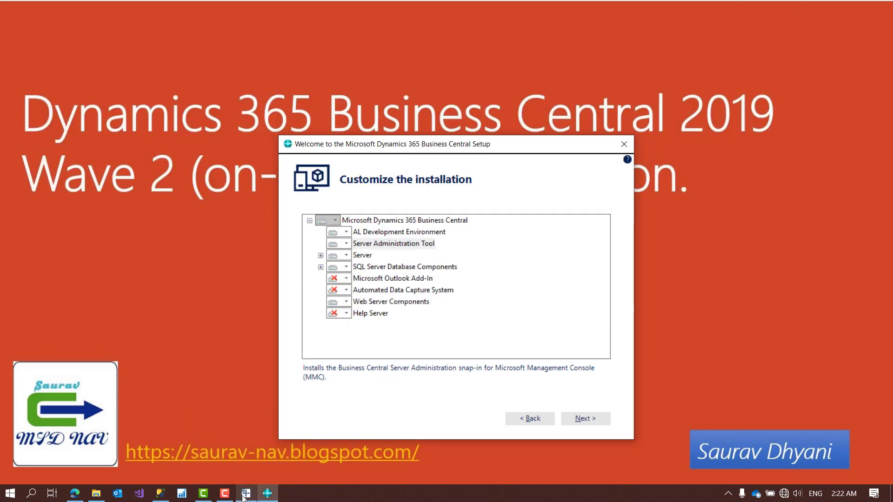
left_click(363, 259)
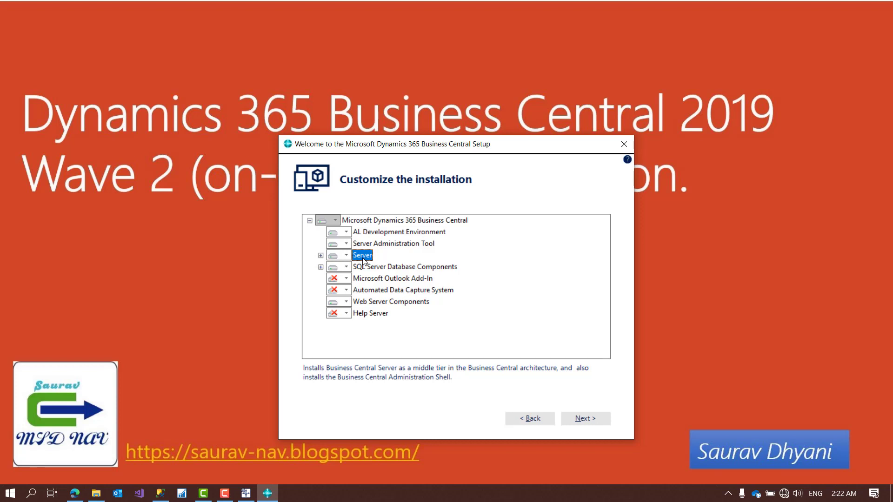
double_click(398, 266)
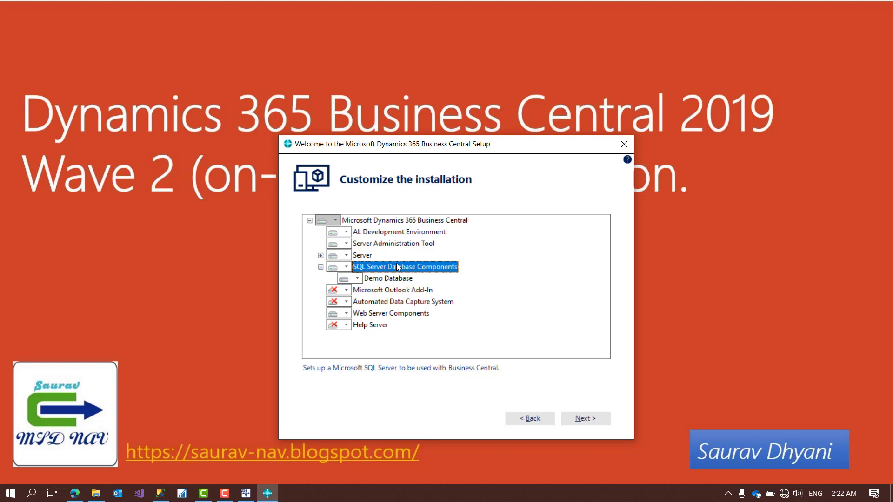
left_click(399, 281)
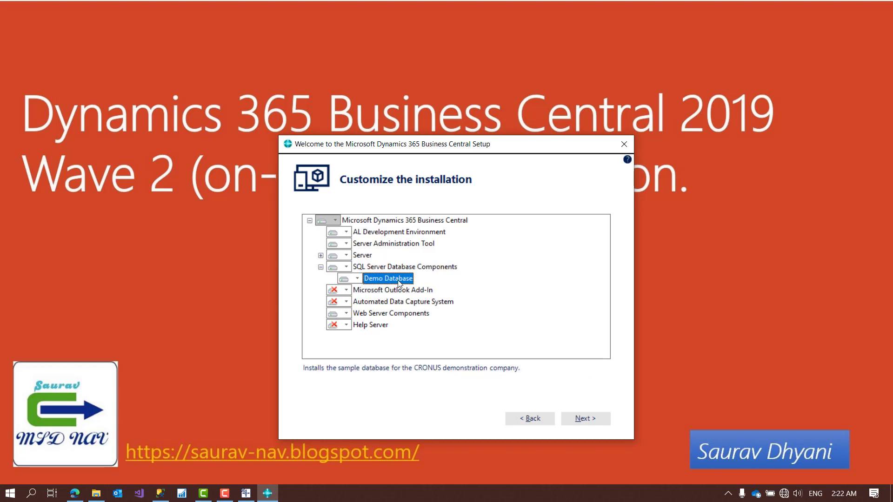
key("Up")
key("Left")
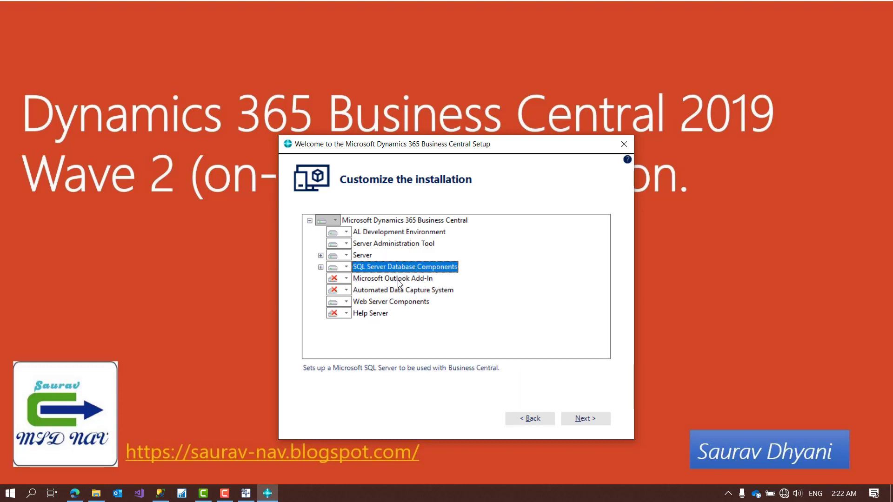
- Examine the descriptions of the Microsoft Outlook Add-In, Automated Data Capture System, Web Server Components and Help Server components
key("Down")
key("Down")
key("Down")
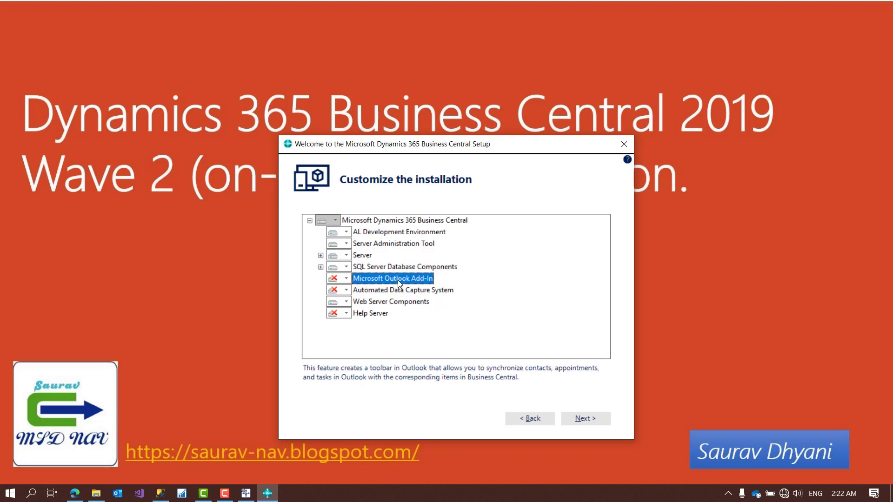
key("Up")
key("Up")
key("Down")
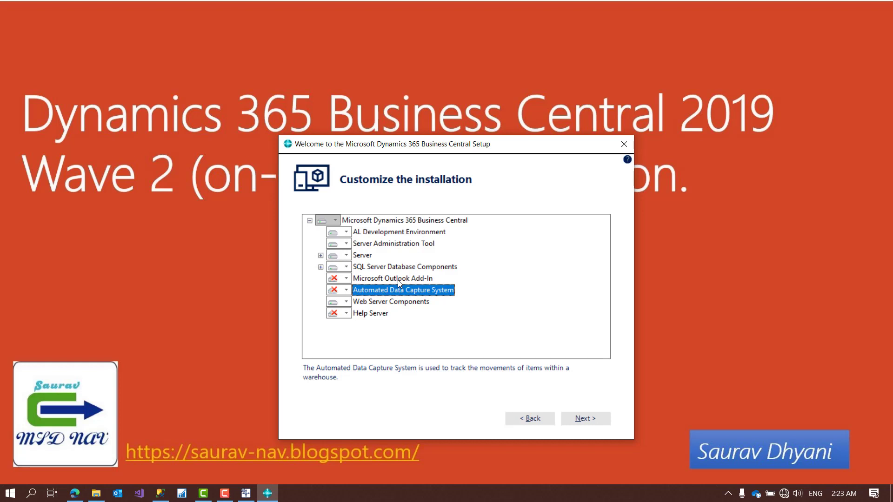
key("Down")
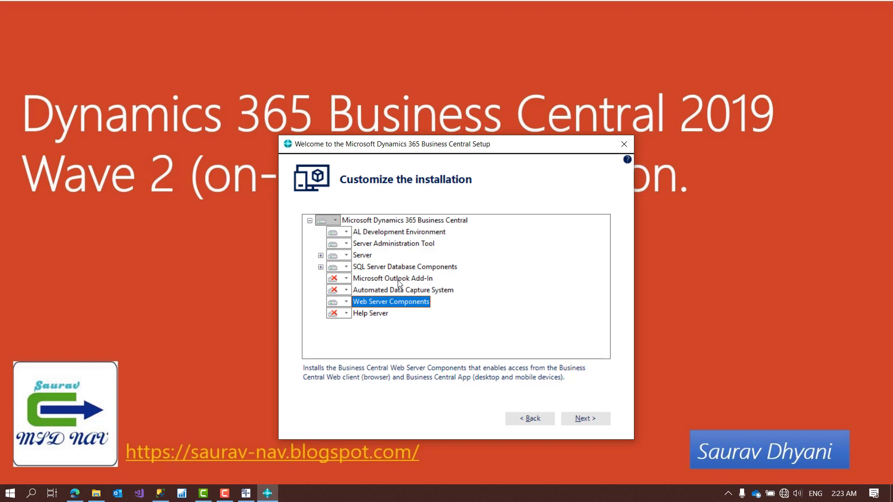
key("Down")
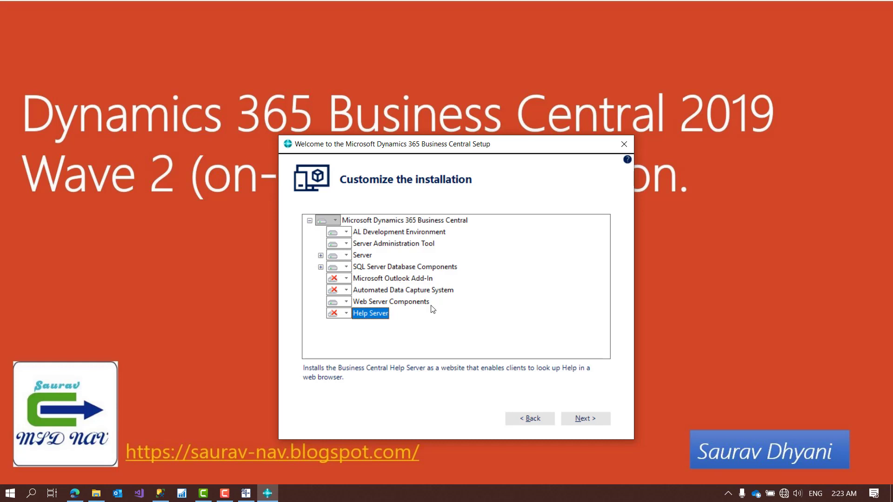
- Accept the component selection, continue to the installation parameters, and review the server computer name, instance name, service account and service account password fields
left_click(586, 418)
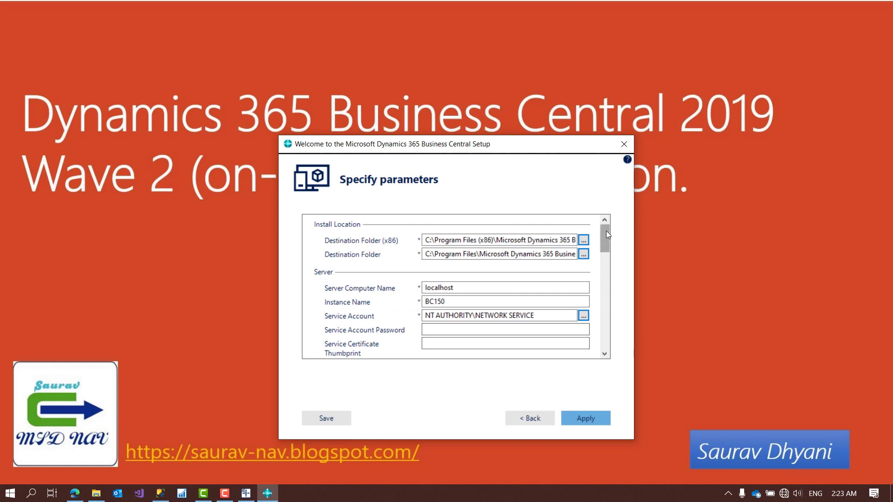
left_click_drag(606, 231, 603, 235)
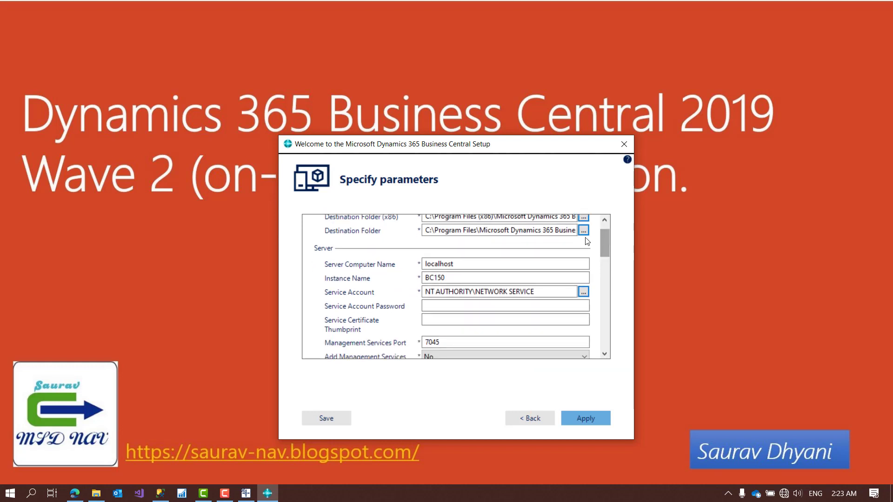
left_click(434, 264)
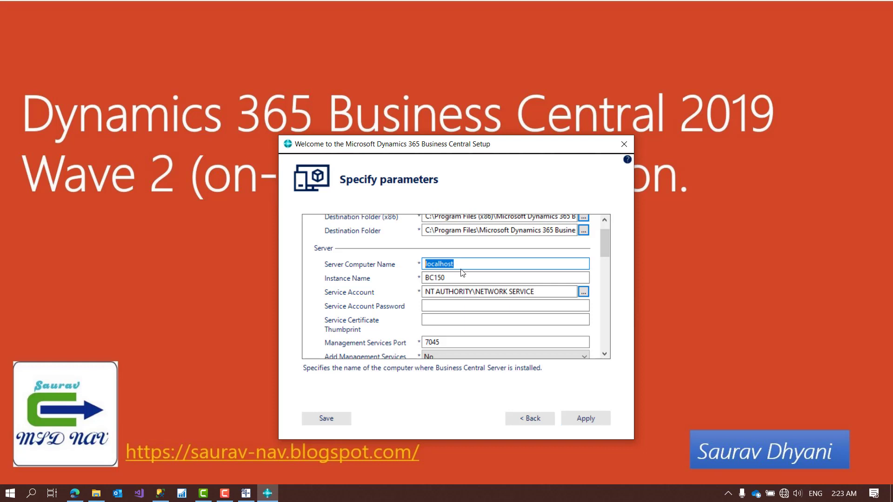
key("Tab")
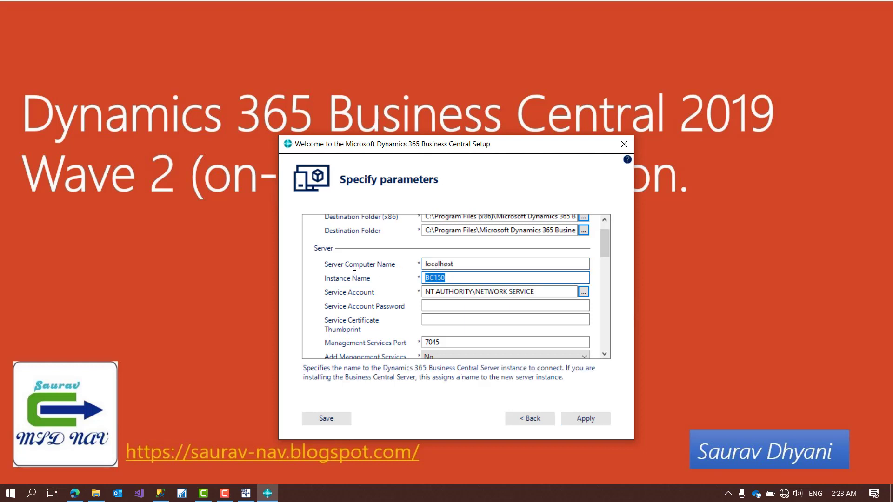
key("Tab")
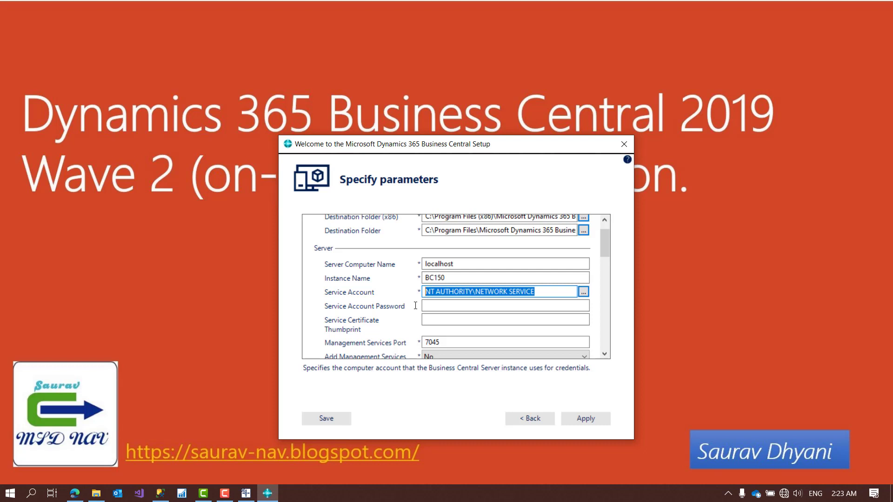
left_click(459, 307)
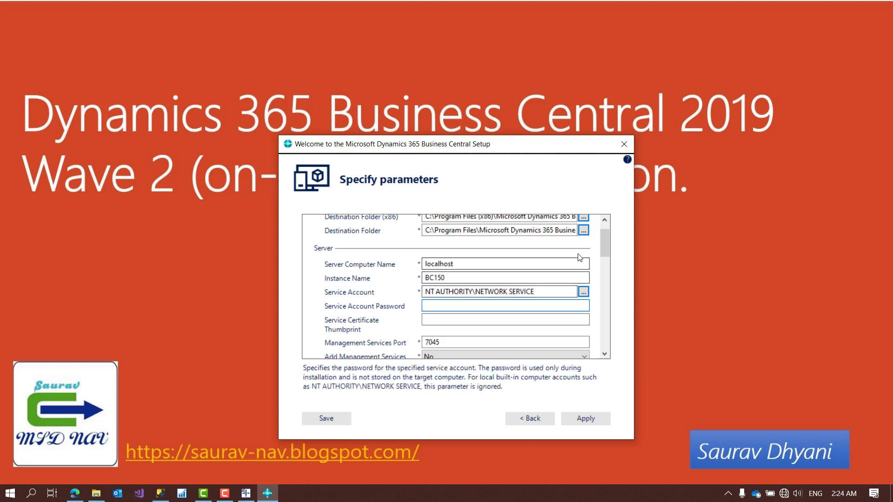
- Set Add Management Services Rule to Firewall to Yes in the server parameters
left_click_drag(601, 242, 596, 270)
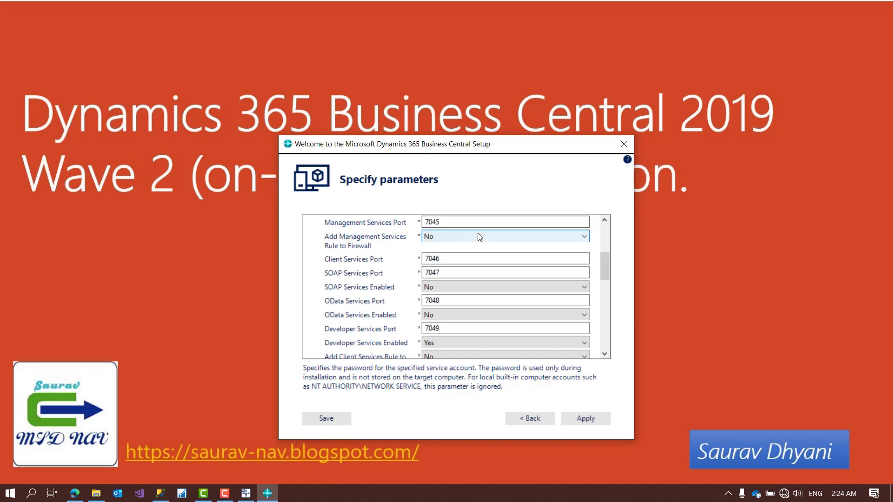
left_click(478, 235)
left_click(459, 285)
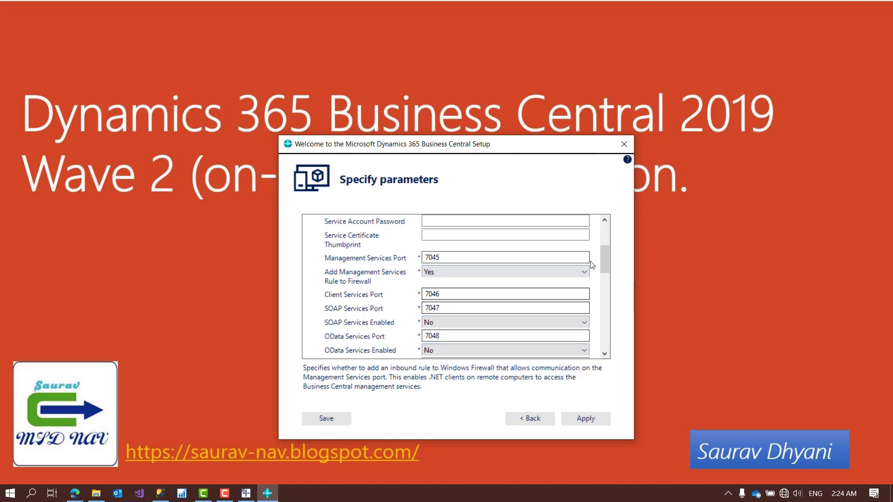
left_click(604, 355)
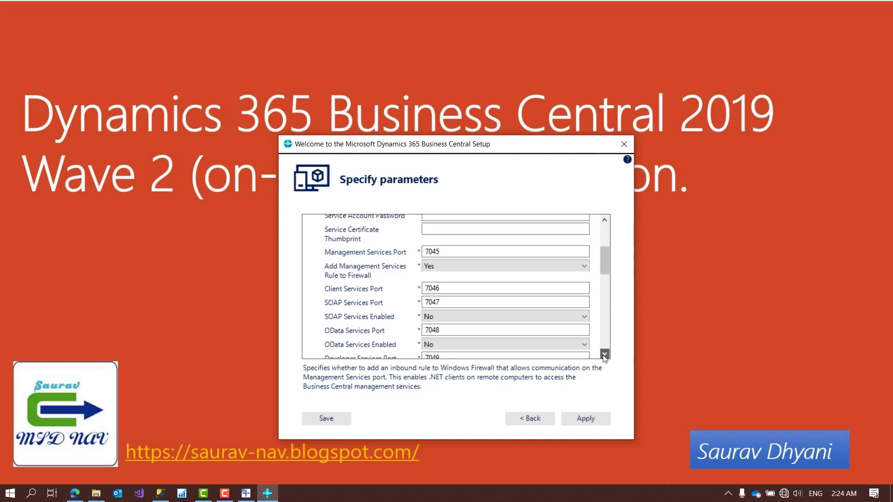
- Set Add Client Services Rule to Firewall to Yes in the server parameters
left_click(605, 355)
left_click(604, 355)
left_click(605, 355)
left_click(604, 355)
left_click(604, 355)
left_click(605, 355)
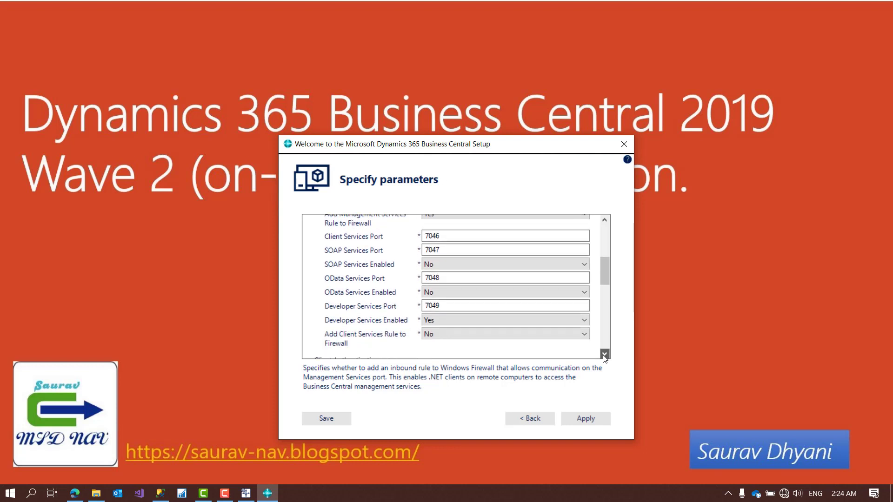
left_click(604, 355)
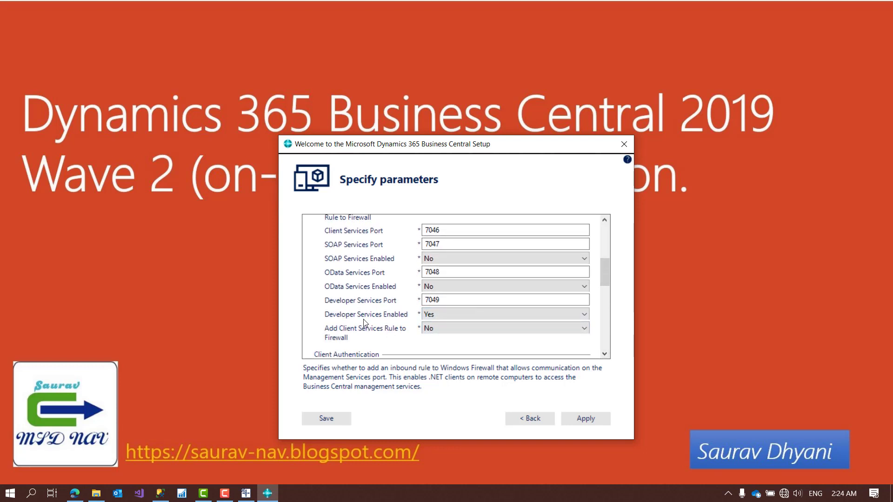
left_click(431, 329)
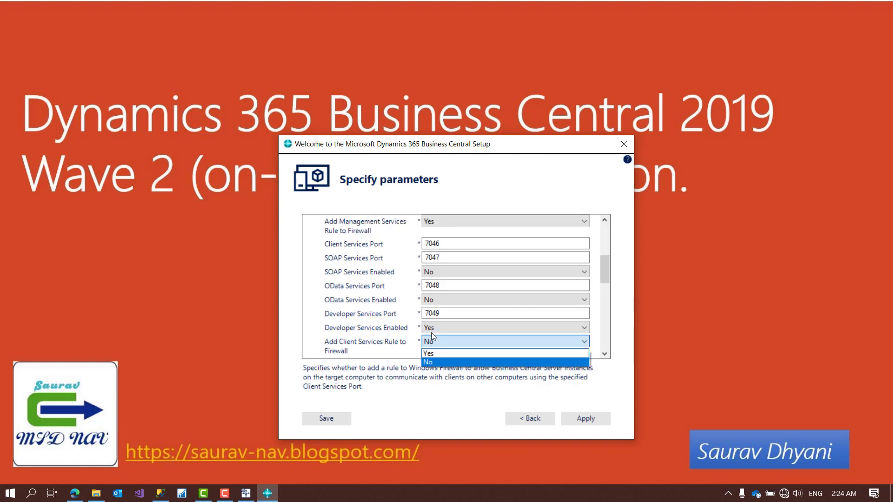
left_click(438, 355)
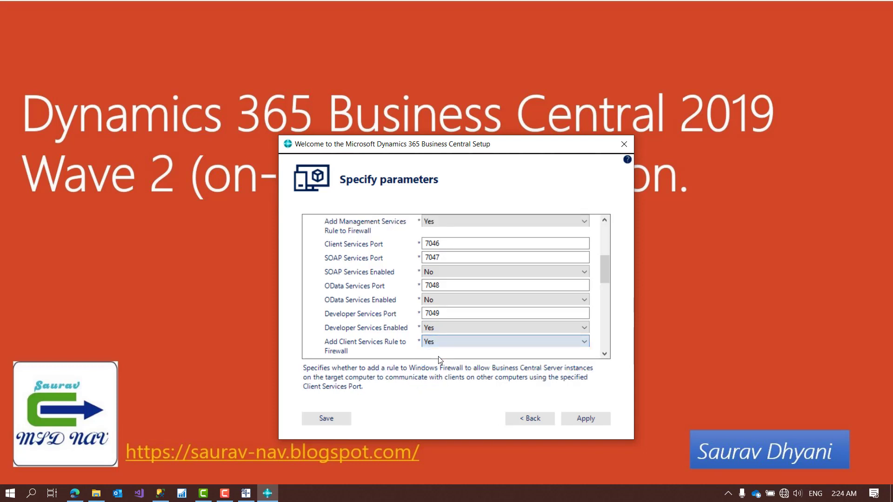
- Review the client authentication settings and the SQL Server, SQL Server Instance and SQL Database parameters
left_click(604, 354)
left_click_drag(605, 352, 605, 352)
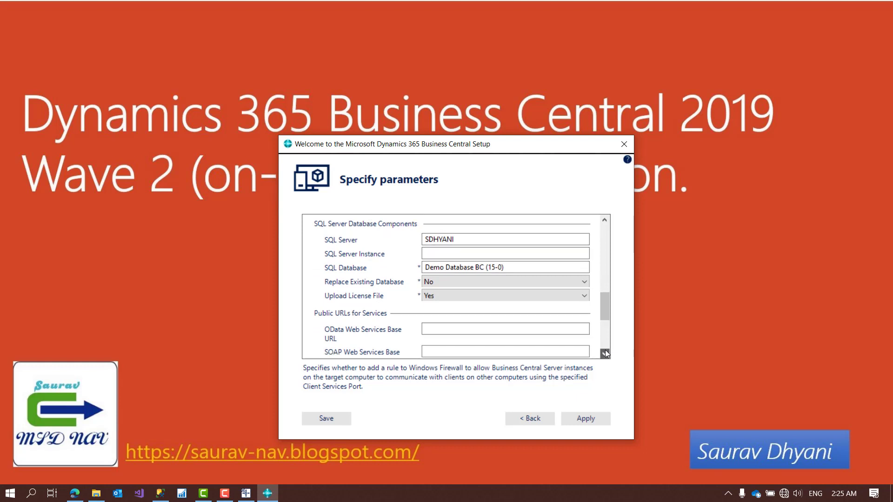
left_click(605, 353)
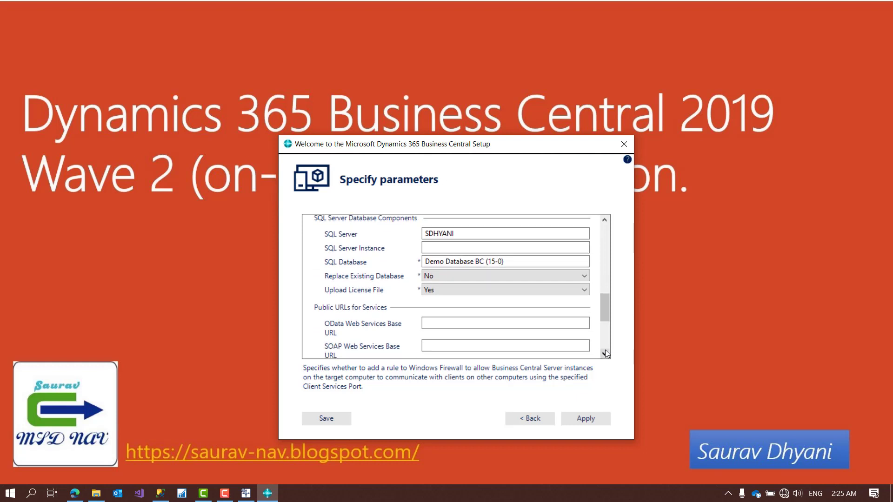
left_click(526, 233)
scroll(495, 238, "up", 3)
key("ctrl+a")
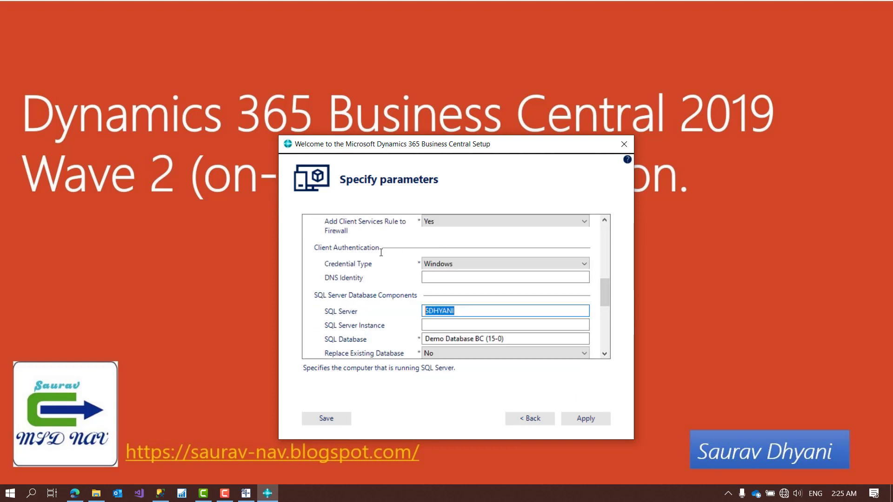
left_click(430, 323)
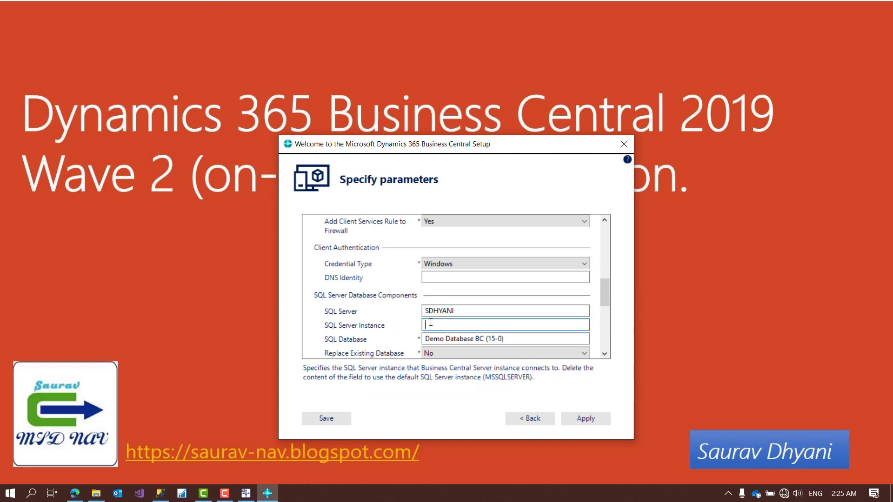
double_click(537, 338)
left_click_drag(538, 340, 404, 339)
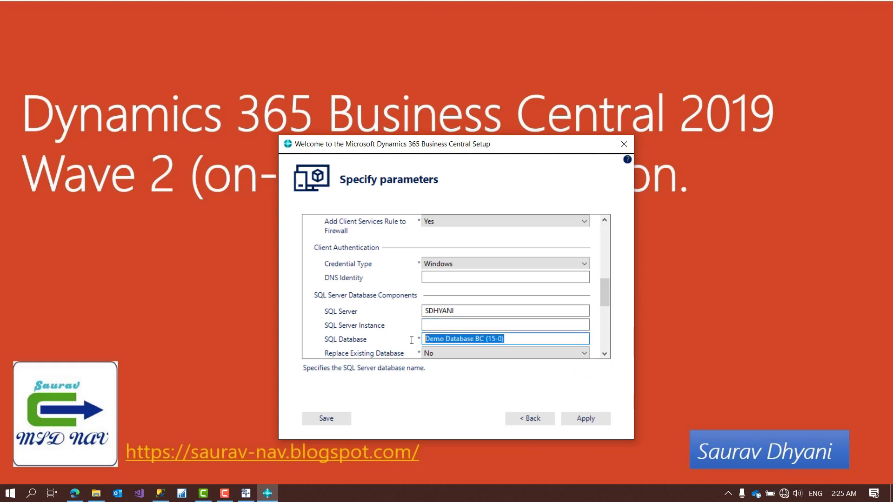
- Review the public service URLs, the Web Server Components port and IIS prerequisites, and the Help Server server and port fields
left_click(605, 355)
left_click_drag(606, 355, 605, 356)
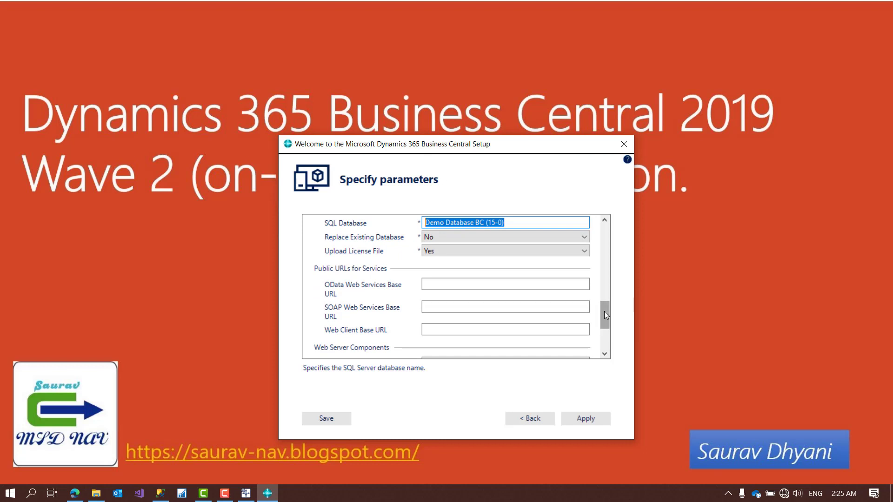
left_click_drag(604, 311, 605, 339)
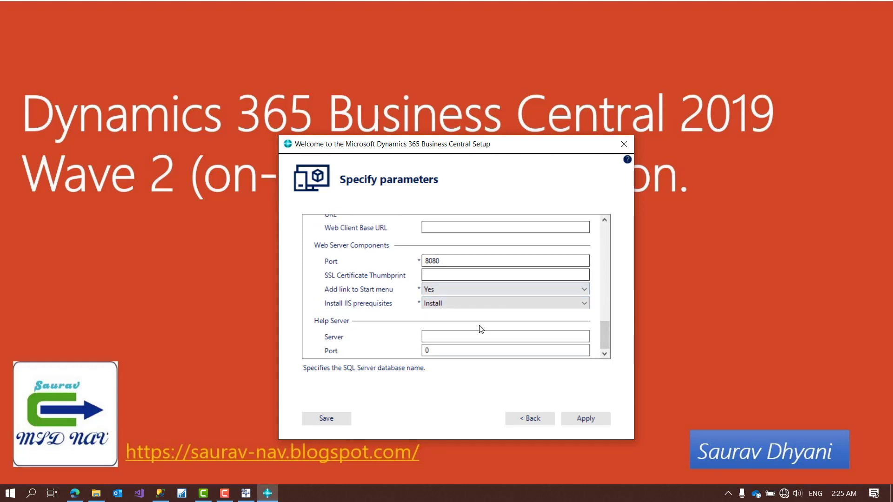
left_click(454, 261)
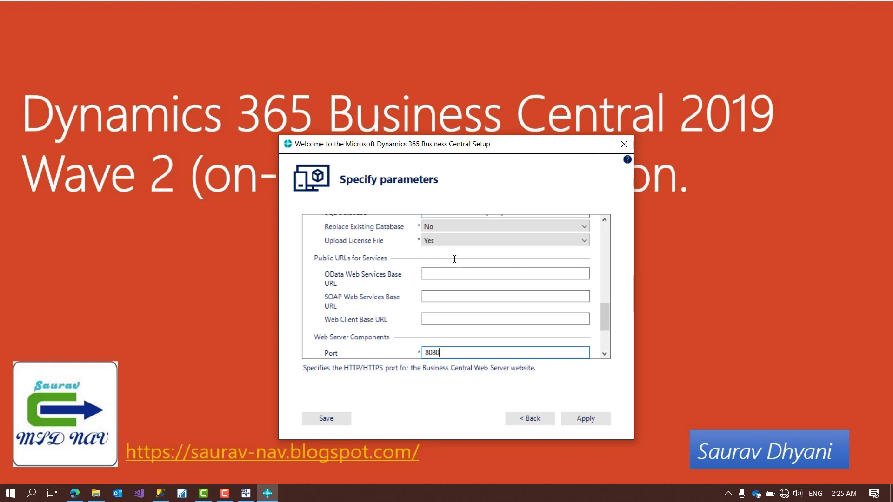
left_click_drag(604, 323, 604, 341)
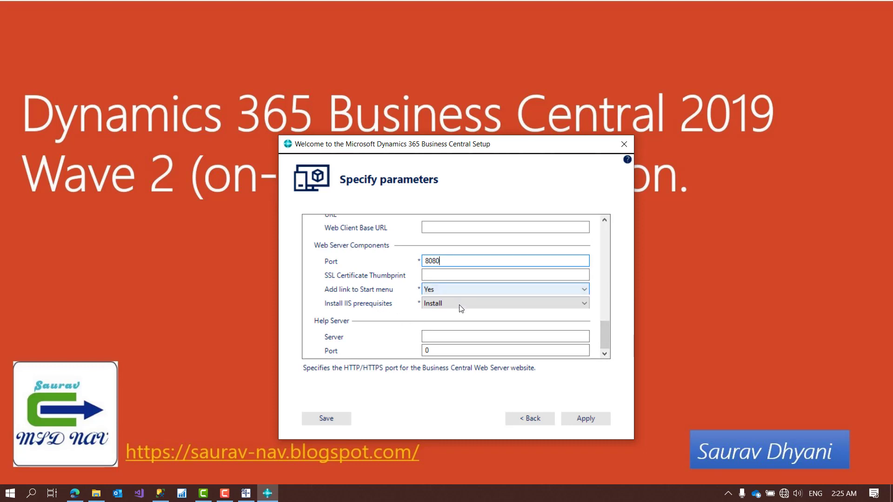
left_click(454, 339)
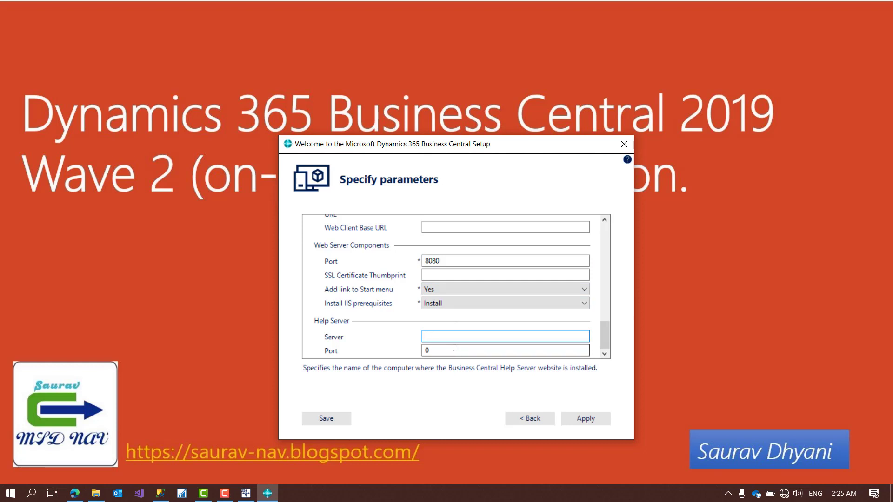
left_click(455, 349)
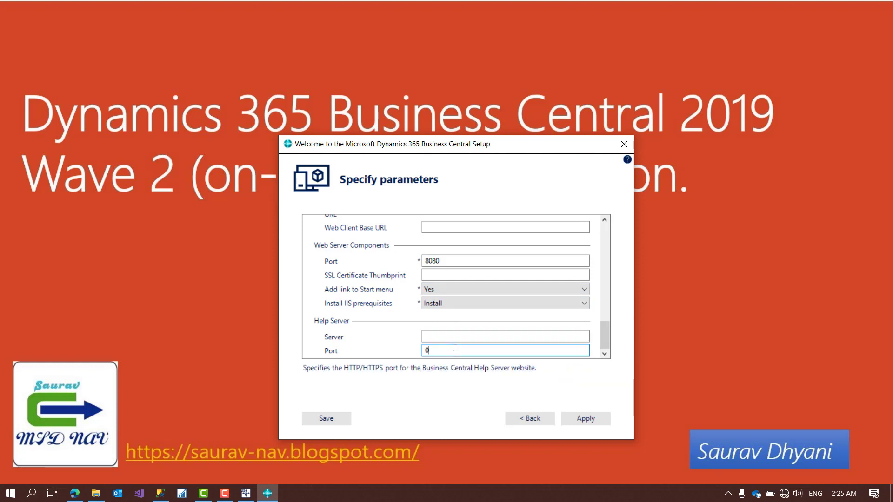
double_click(454, 349)
left_click_drag(602, 324, 601, 261)
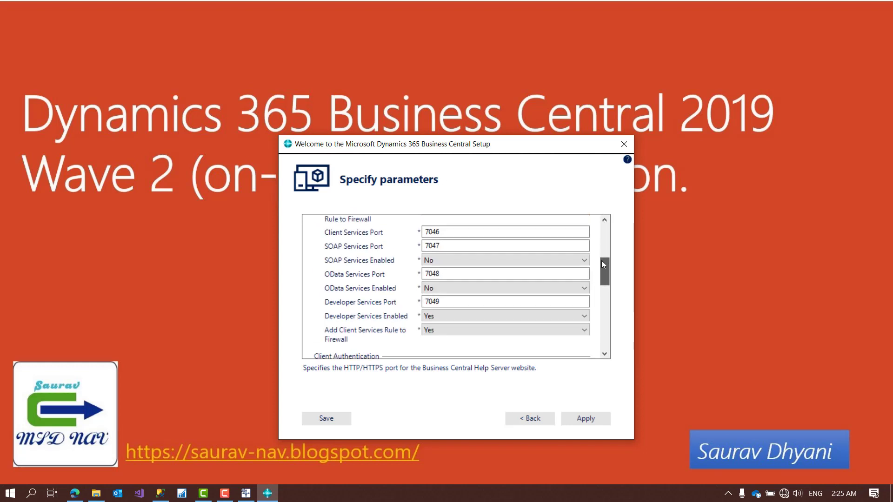
- Apply the parameters to start the installation and monitor the component progress through to the installation report
left_click(578, 415)
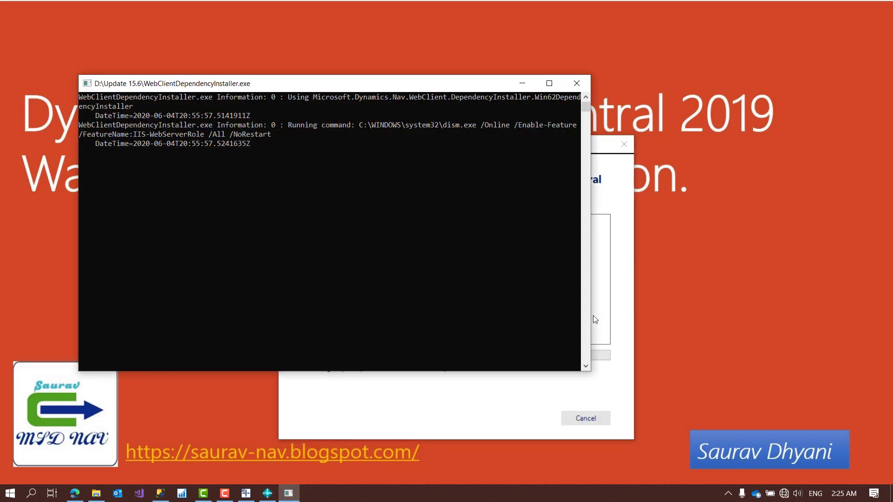
left_click(632, 275)
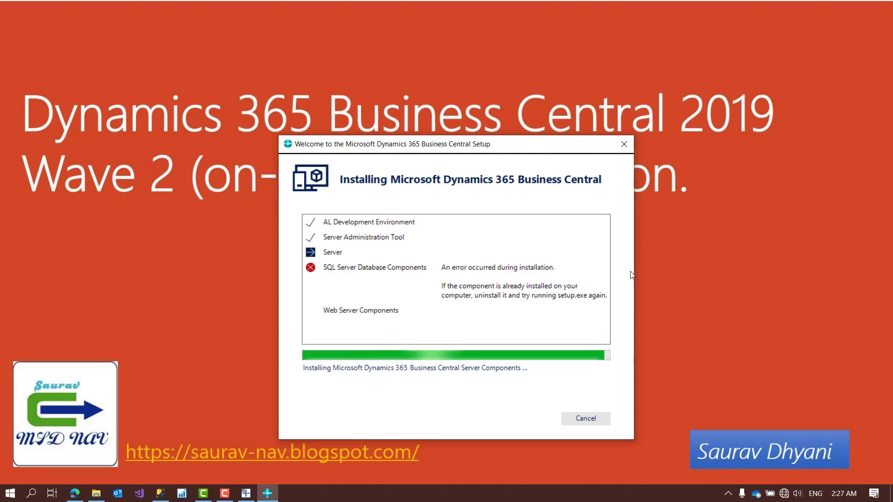
left_click(519, 279)
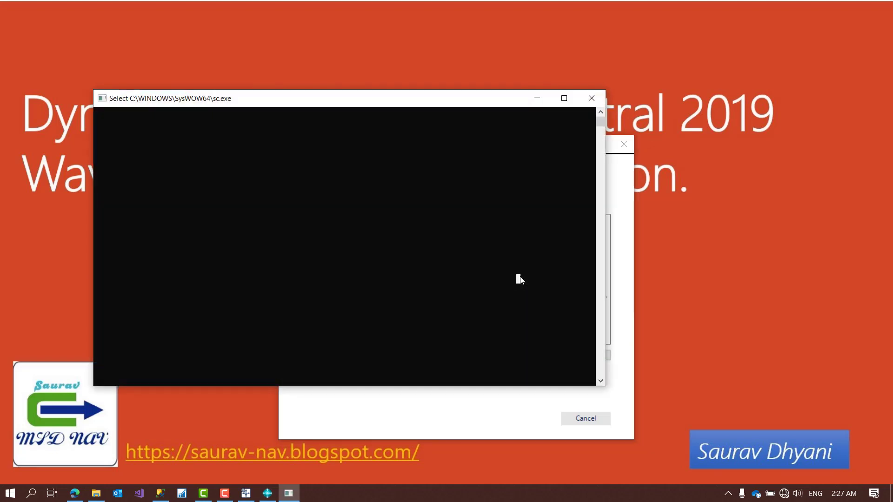
left_click(629, 272)
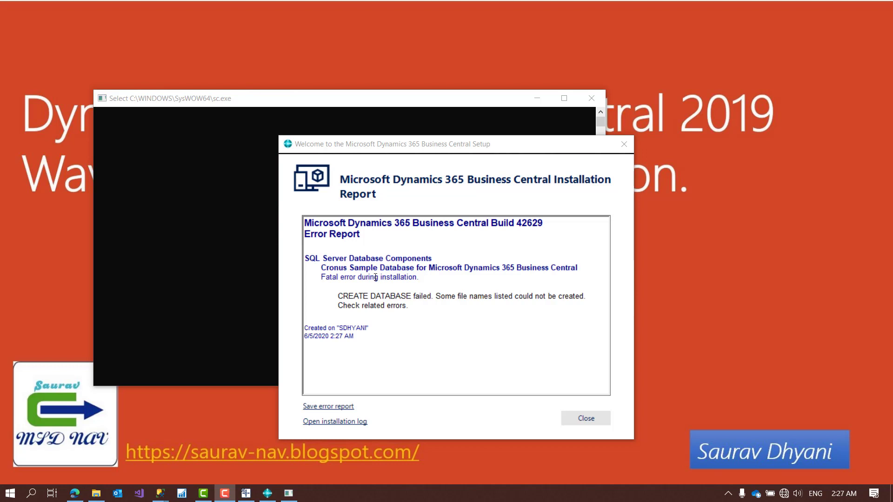
- Examine the SQL Server Database Components entry in the error report, then open the installation log, inspect the SQLDemoDatabase lines and close it
left_click(341, 303)
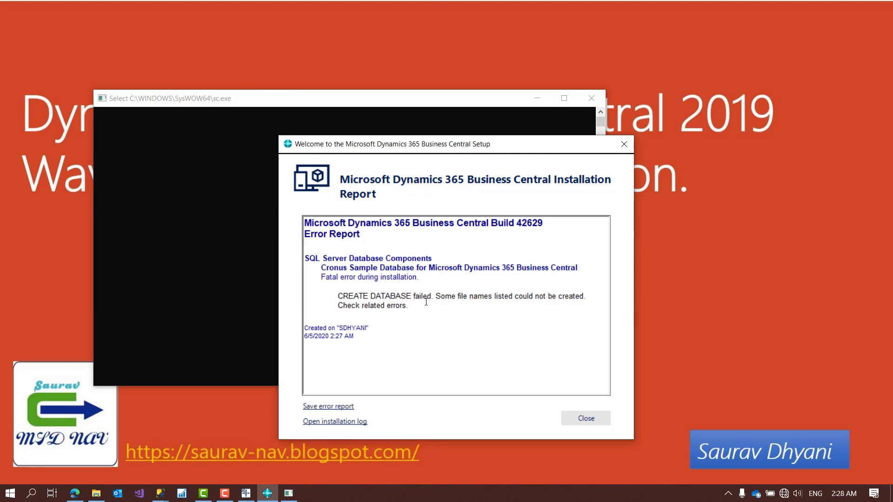
left_click_drag(369, 328, 350, 302)
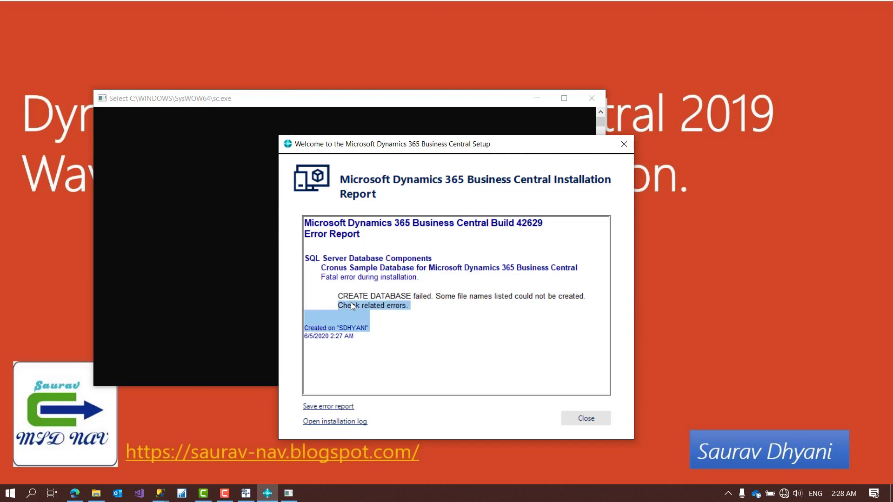
left_click(349, 421)
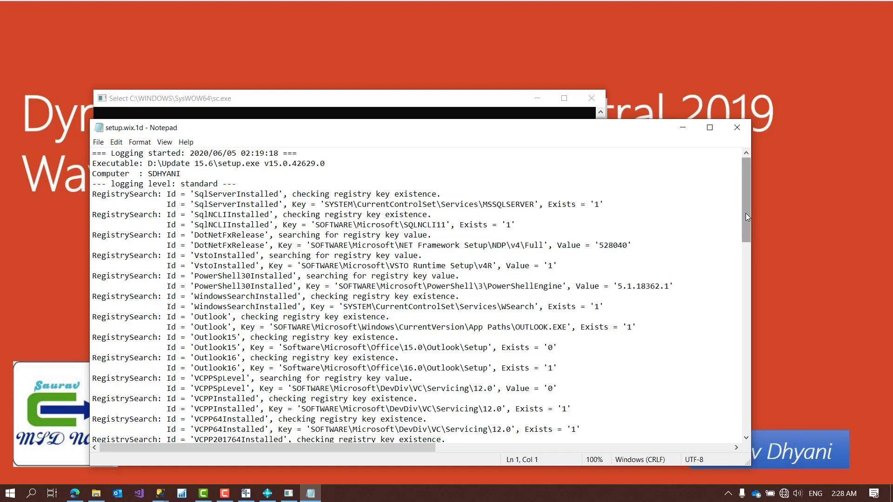
left_click_drag(747, 216, 734, 366)
scroll(734, 366, "down", 3)
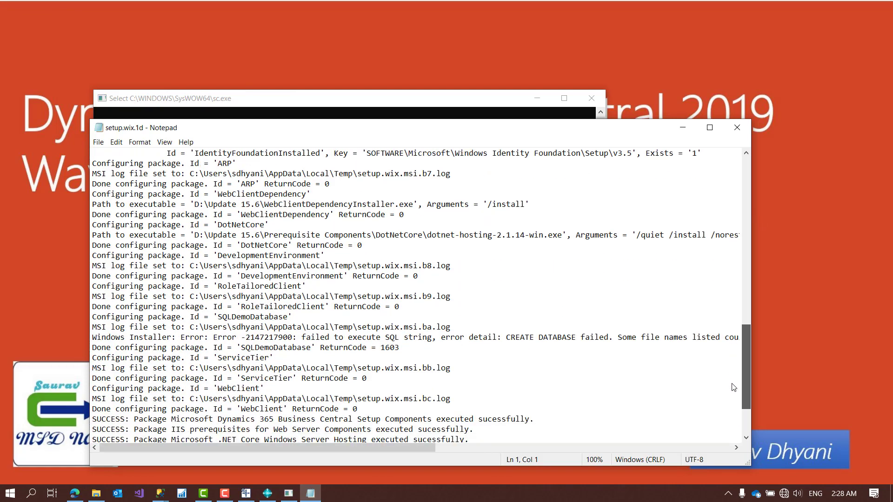
key("F3")
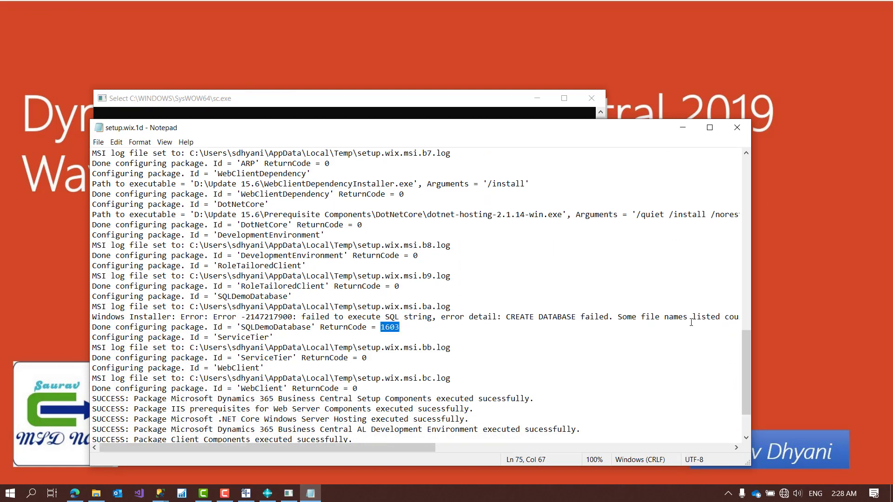
left_click_drag(618, 332, 495, 321)
double_click(495, 322)
left_click_drag(496, 321, 496, 326)
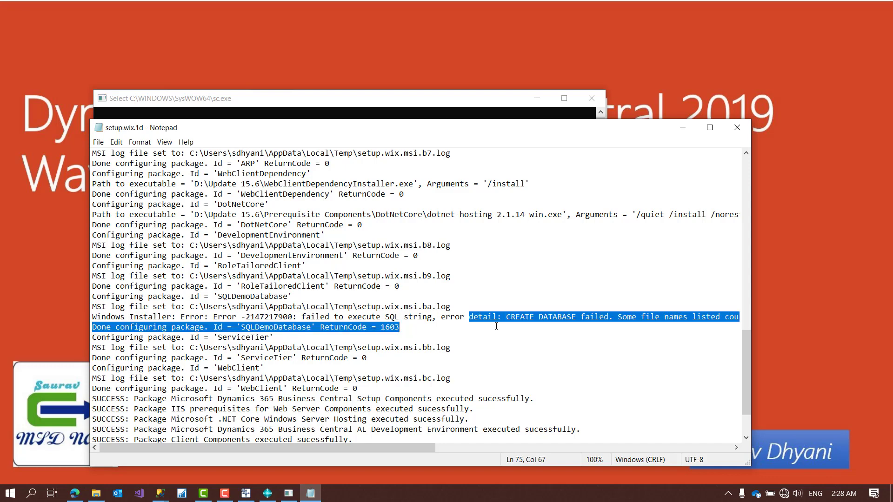
left_click(732, 124)
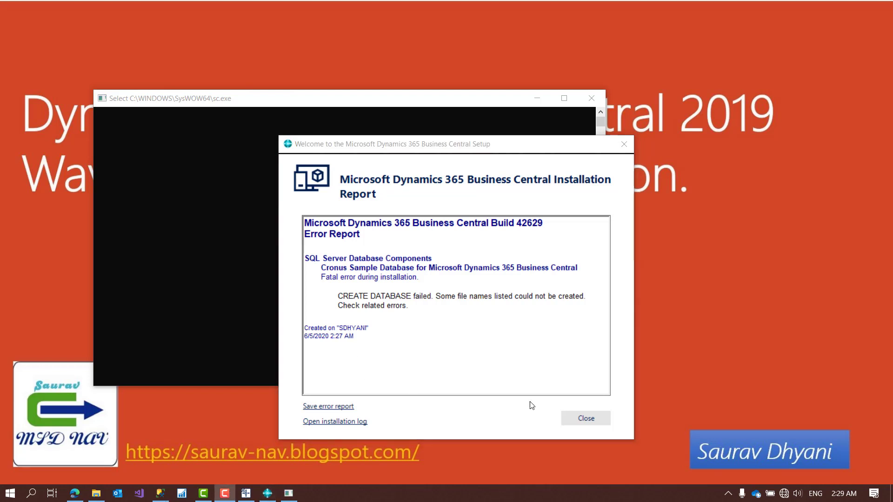
- Close the installation report and leftover console window, and run setup from the Update 15.6 folder again as administrator
left_click(586, 422)
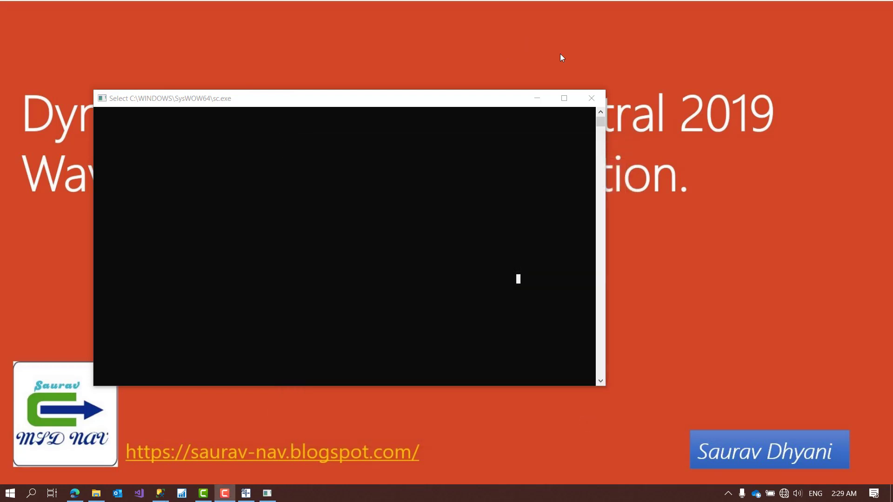
left_click(590, 105)
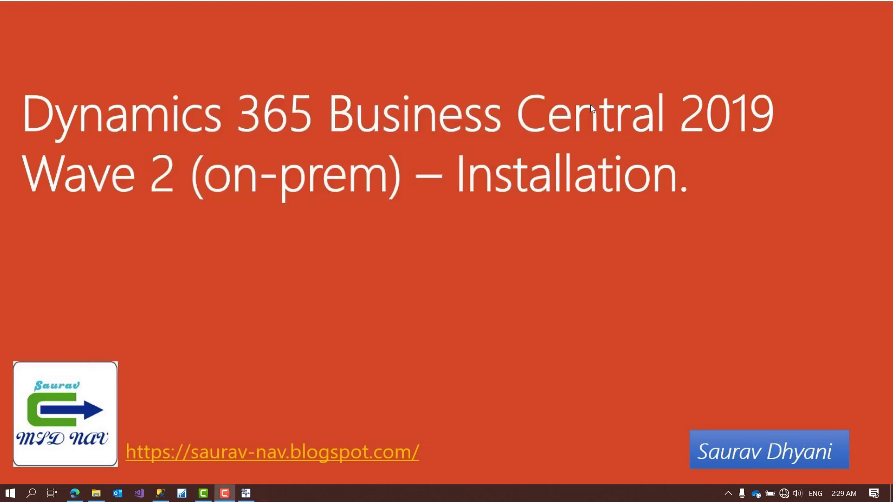
left_click(96, 493)
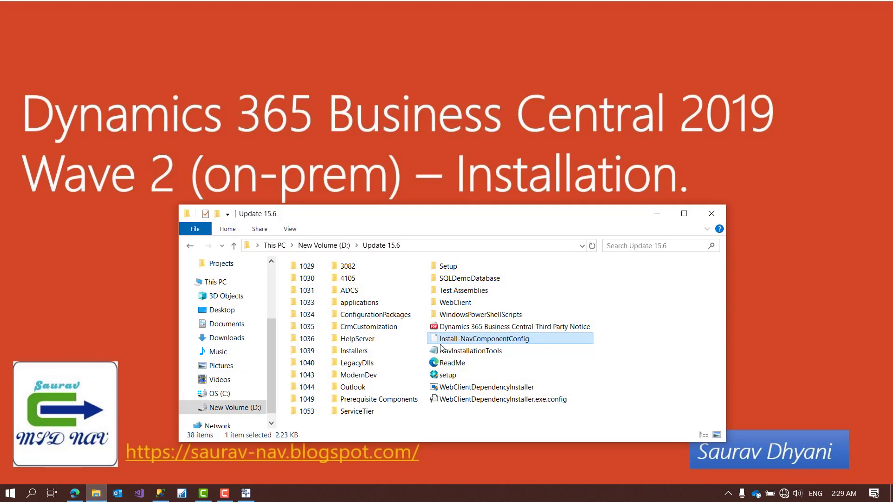
right_click(449, 377)
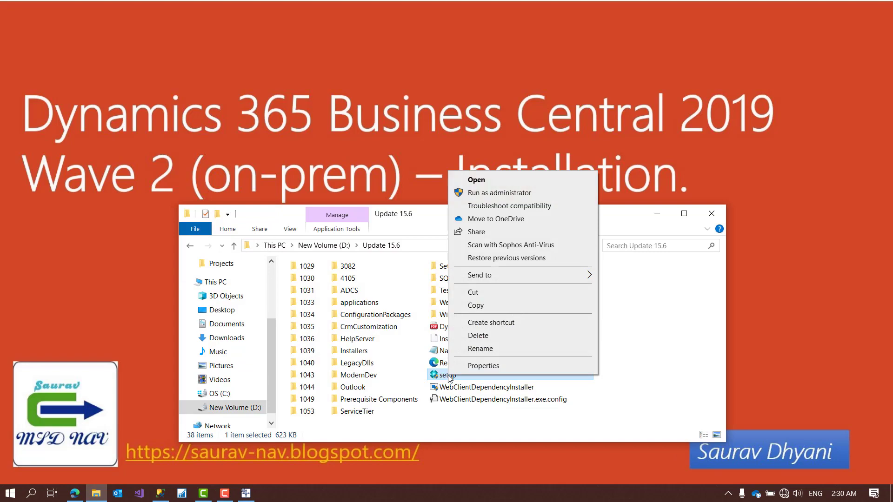
left_click(546, 189)
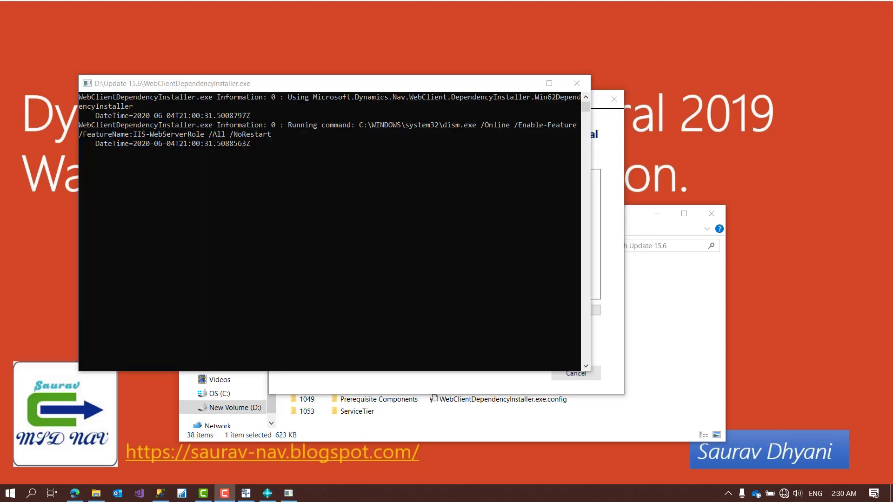
- Check the setup progress for the SQL Server Database Components and the output of the WebClientDependencyInstaller console
left_click(617, 293)
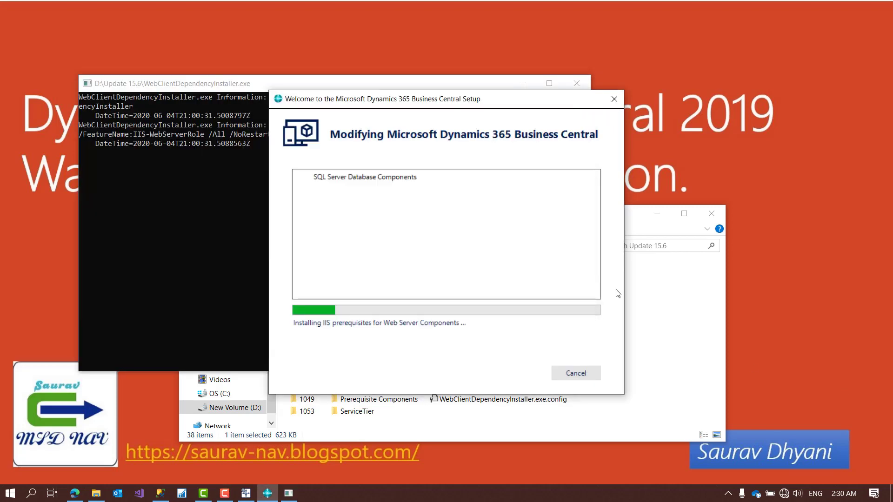
left_click(238, 91)
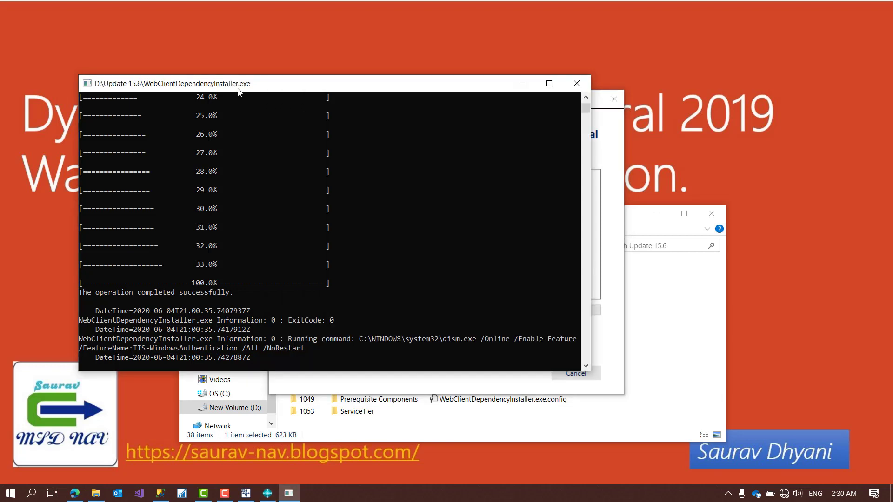
left_click(610, 184)
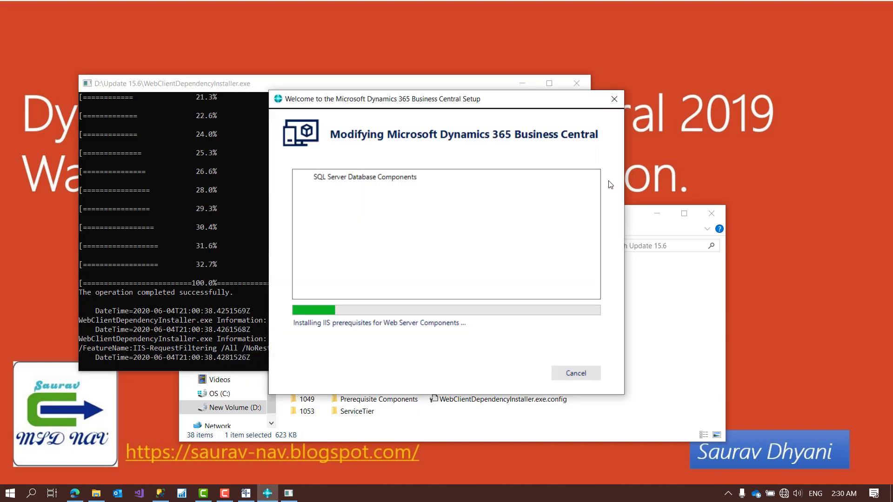
- Move the WebClientDependencyInstaller console off the setup window, wait for the modification to finish, and close the setup and Update 15.6 folder windows
left_click(229, 84)
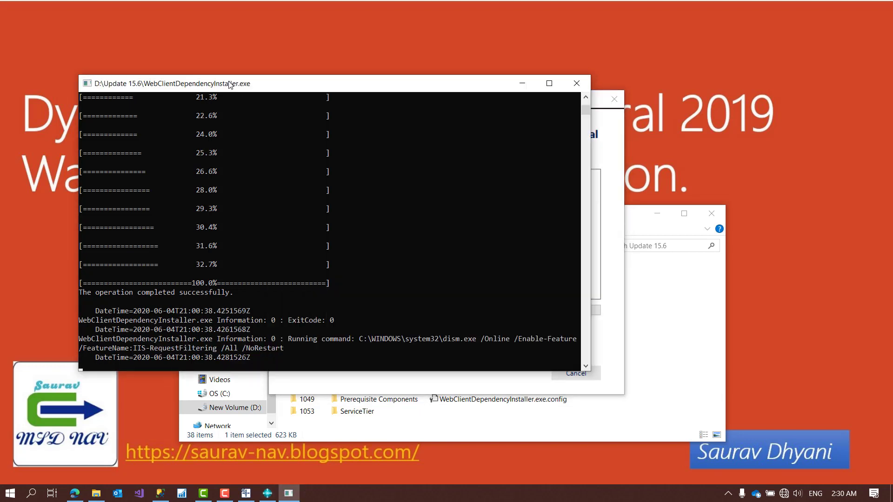
left_click_drag(229, 85, 183, 23)
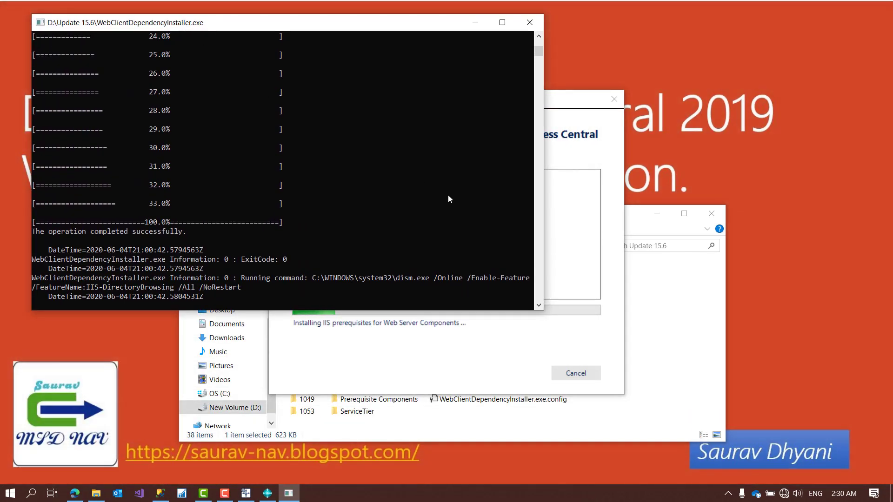
left_click(557, 150)
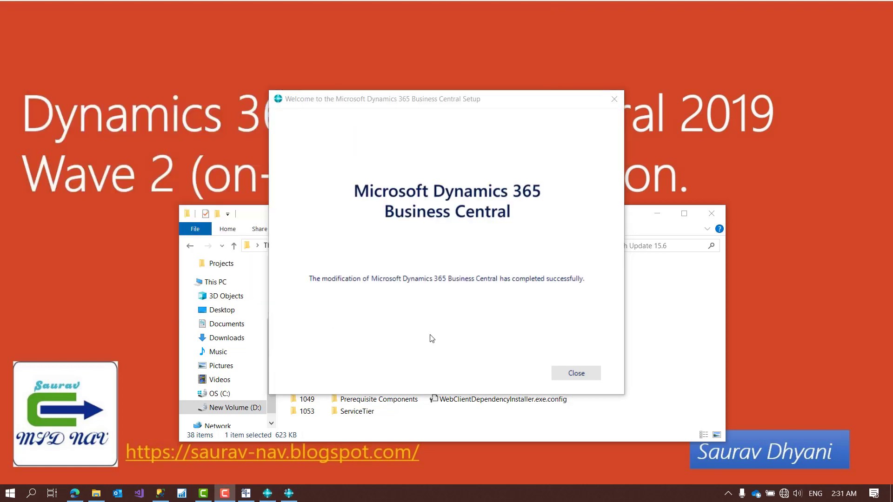
left_click(584, 375)
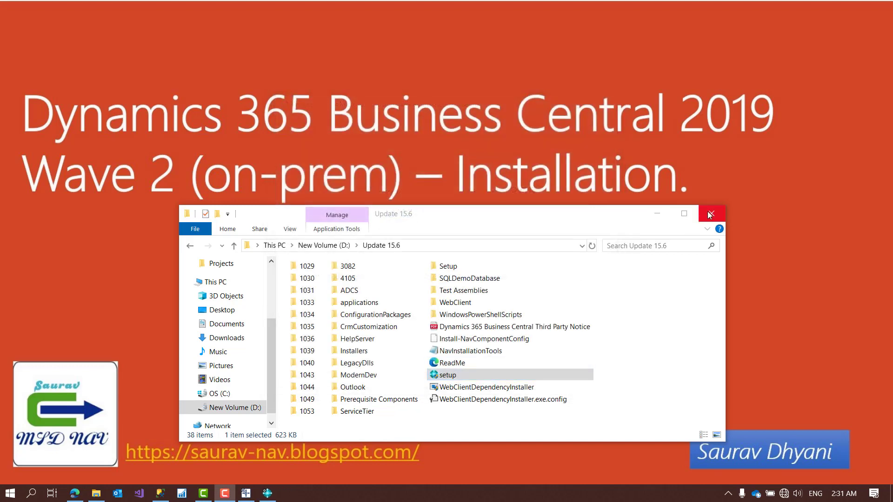
left_click(708, 211)
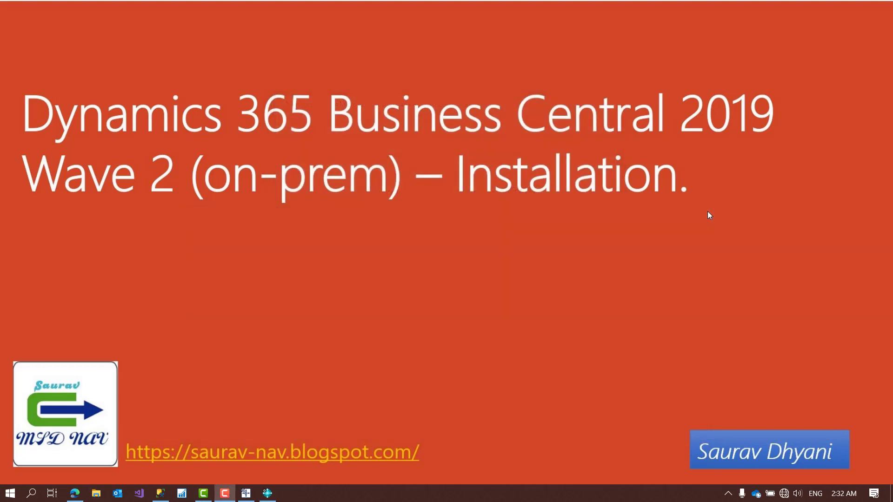
- Review the recently added programs, and open the BC150 instance in the Business Central Server administration console with its General section collapsed
left_click(10, 493)
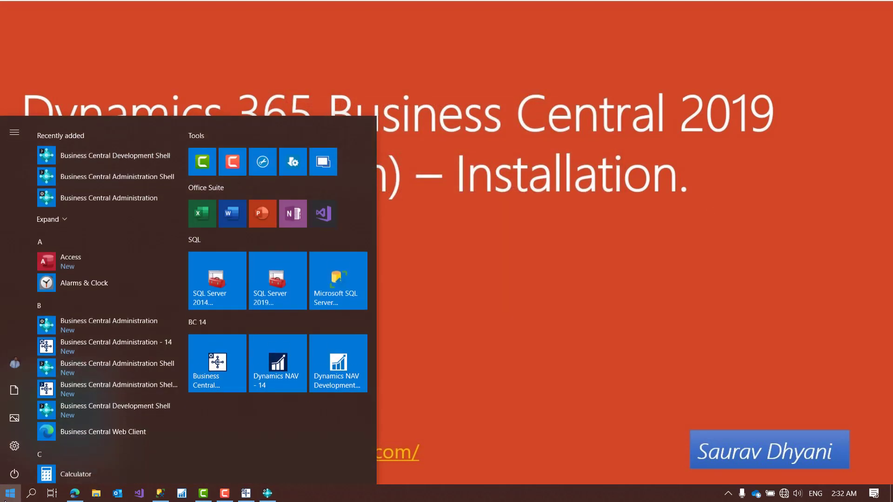
left_click(63, 214)
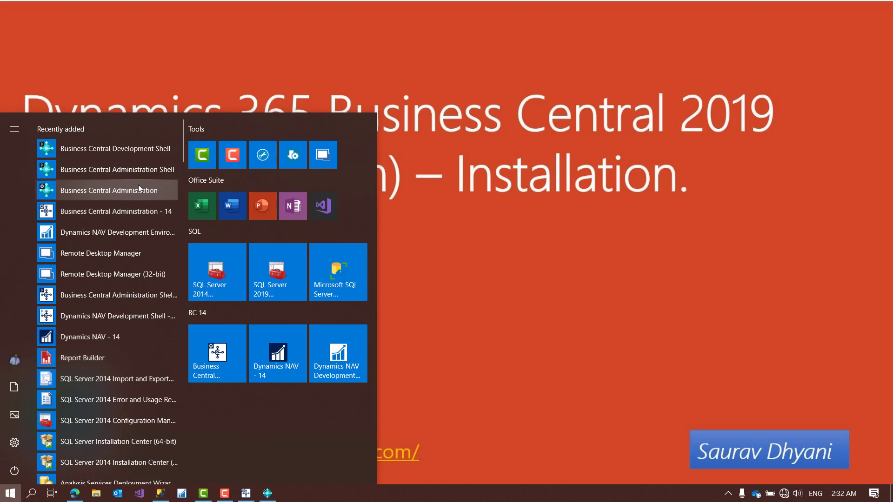
left_click(267, 494)
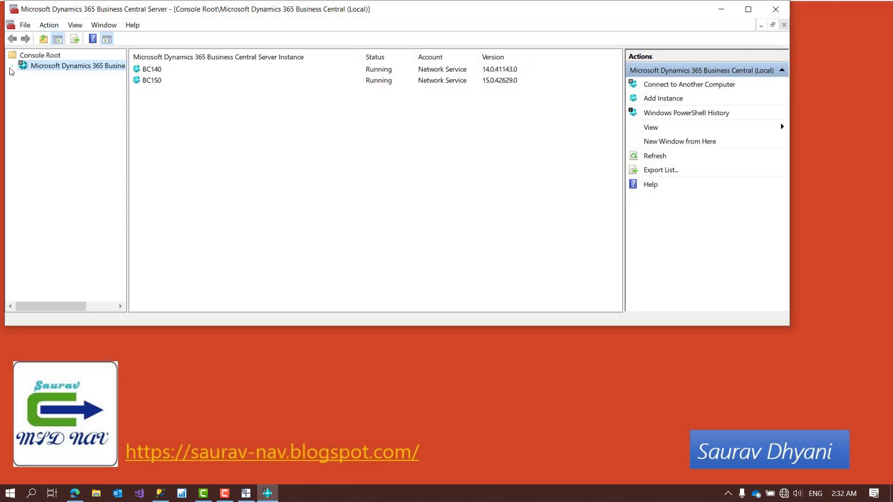
left_click(11, 67)
left_click(52, 87)
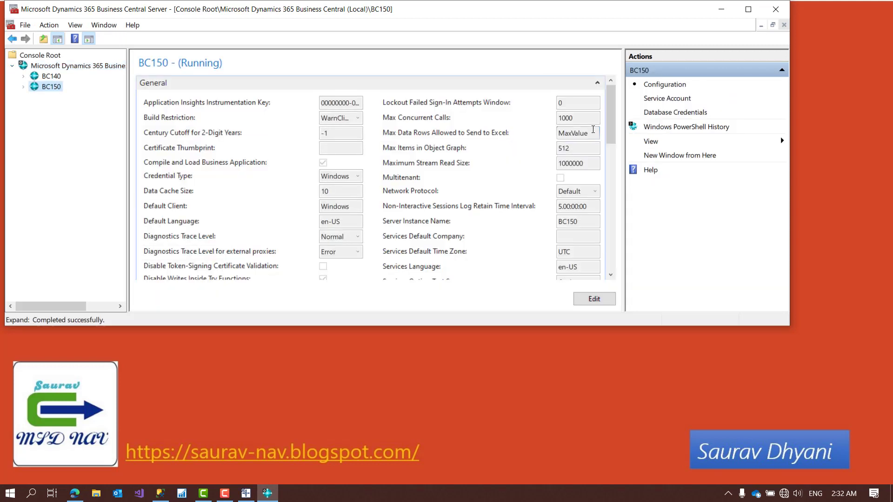
mouse_move(610, 117)
left_mouse_down()
mouse_move(629, 256)
mouse_move(626, 111)
left_mouse_up()
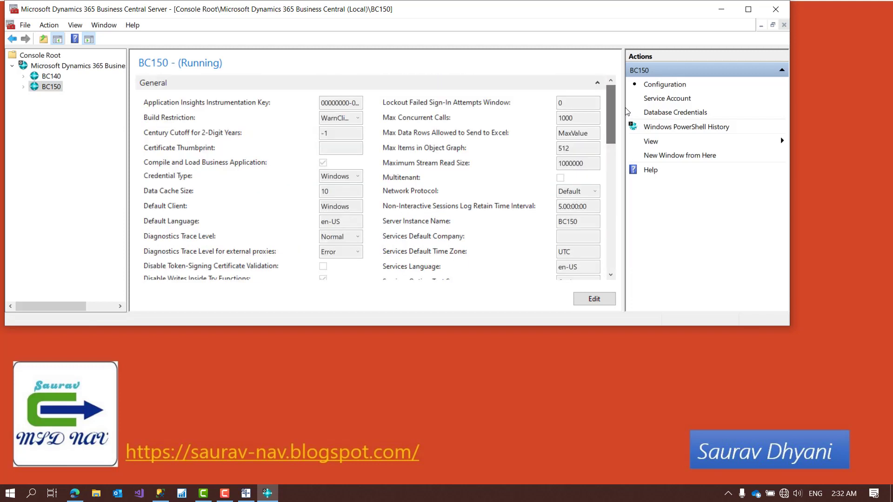
left_click(597, 83)
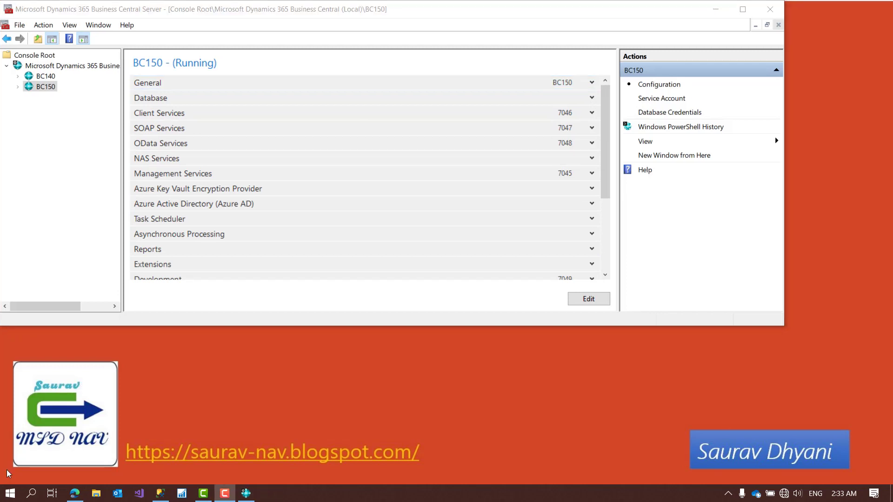
- Launch the Business Central Web Client to check that the BC150 home page loads in the browser
left_click(14, 492)
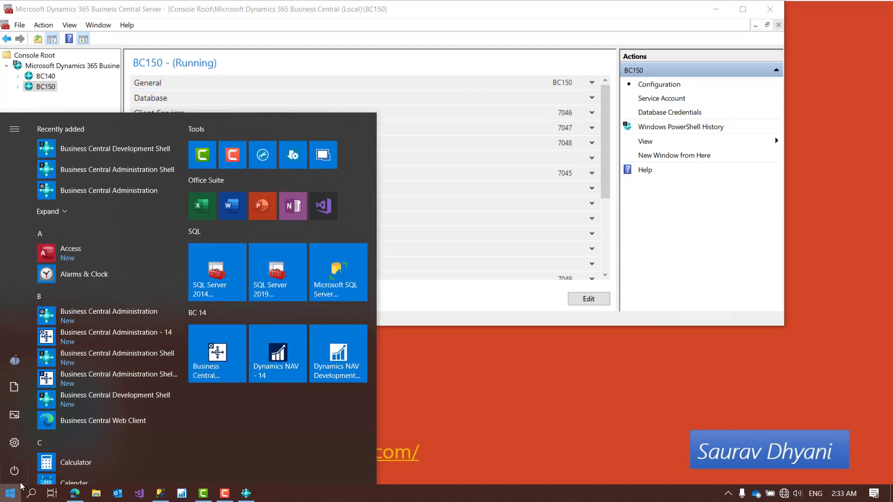
left_click(93, 421)
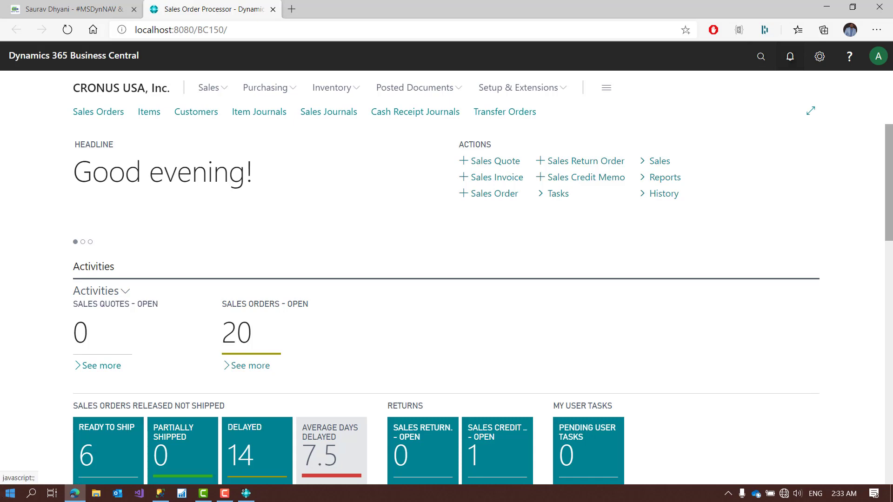
- Examine the full list of recently added programs, and minimize the browser and the server administration console
left_click(6, 497)
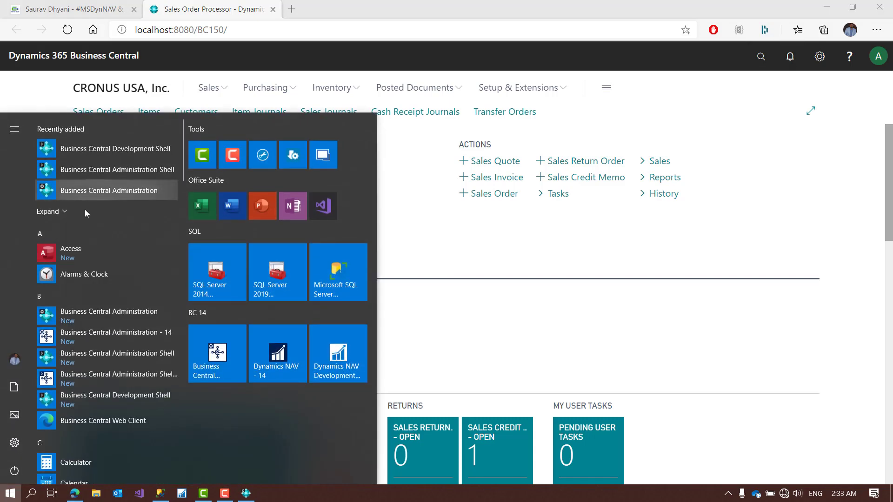
left_click(54, 215)
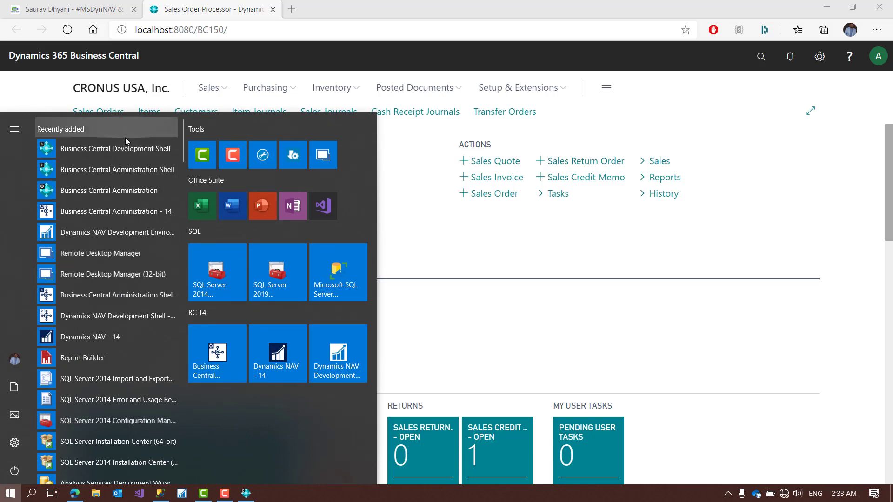
left_click(1, 497)
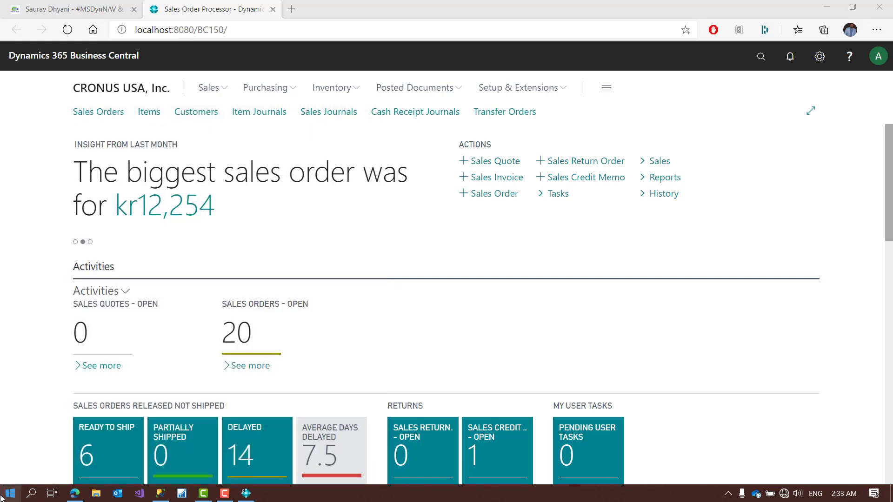
left_click(828, 8)
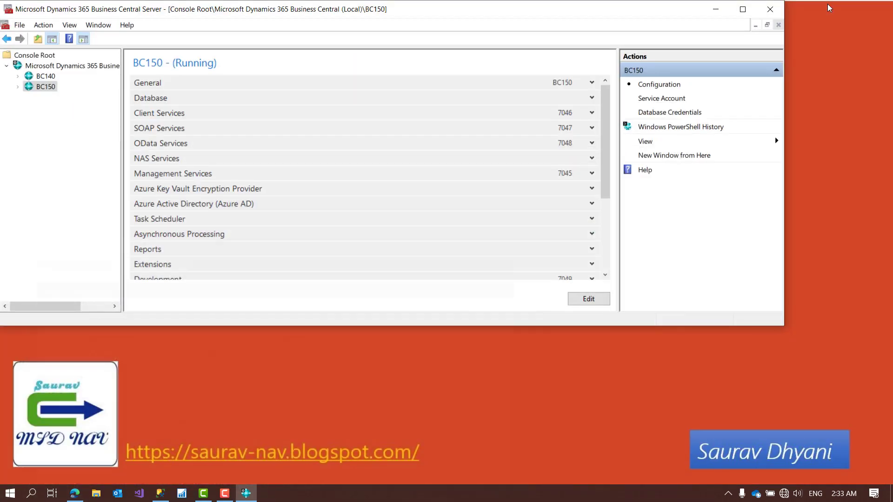
left_click(716, 9)
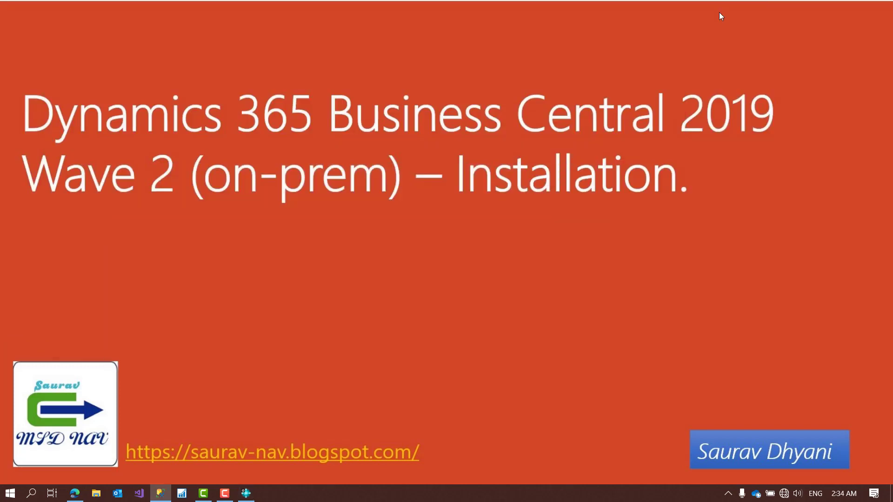